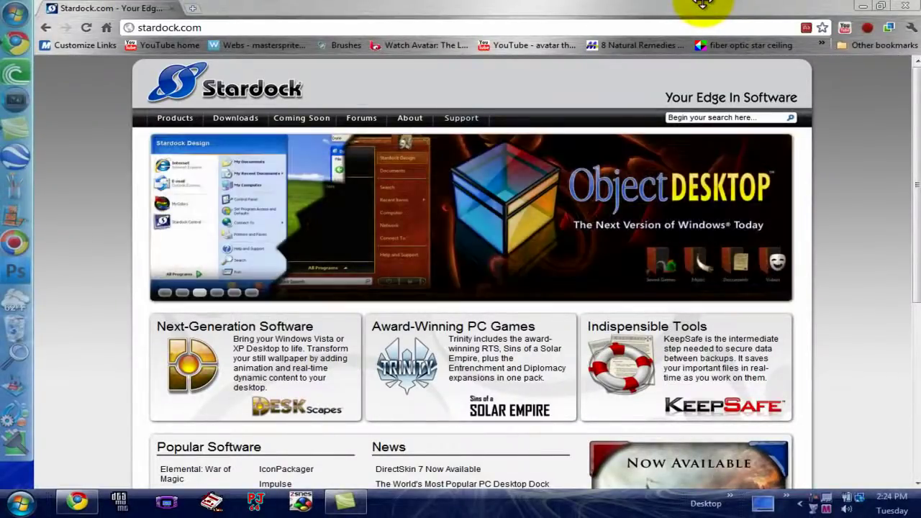
- Minimize Chrome and nudge the Video Making fence slightly to the left
left_click(856, 6)
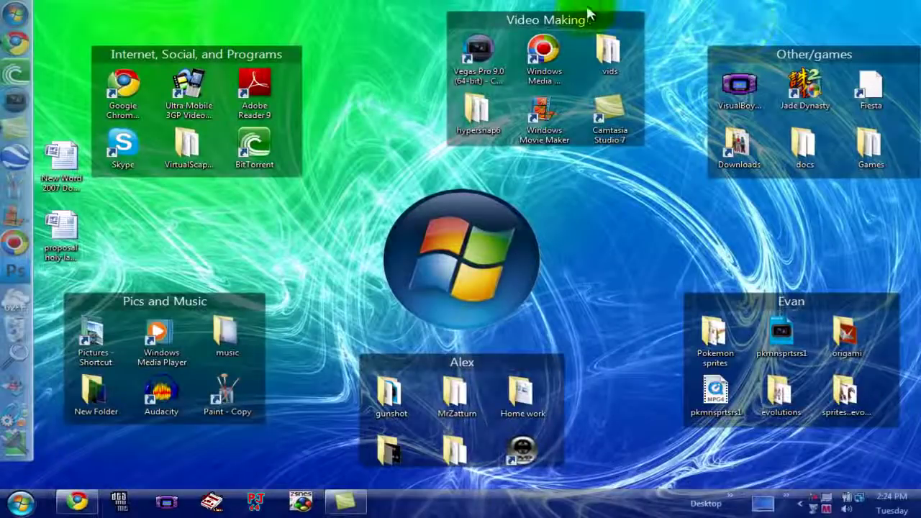
mouse_move(578, 39)
left_mouse_down()
mouse_move(565, 40)
mouse_move(547, 7)
left_mouse_up()
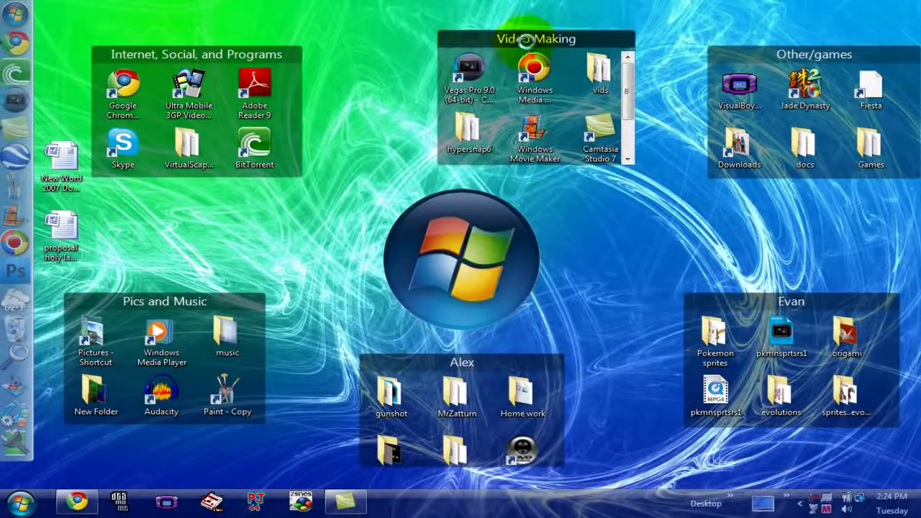
- Open the Fences settings on Tools and preview then close the First-Use Snapshot
right_click(386, 144)
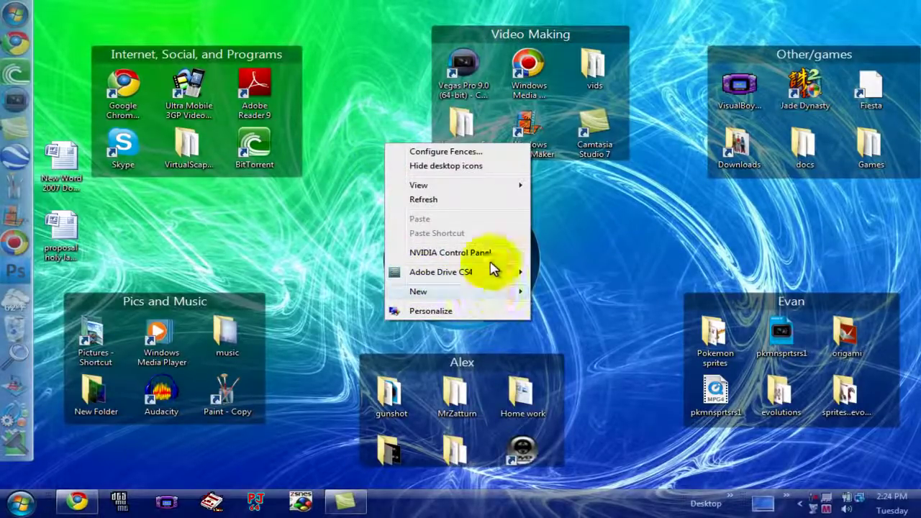
left_click(443, 238)
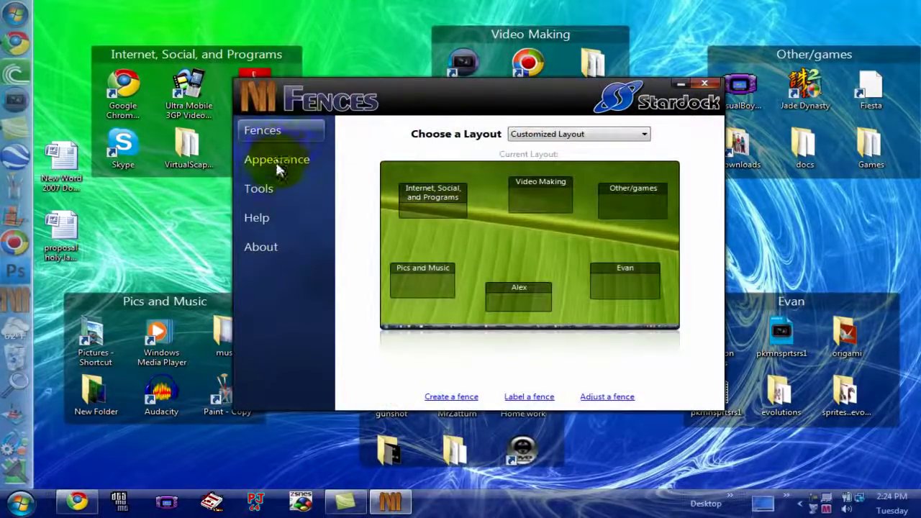
left_click(264, 188)
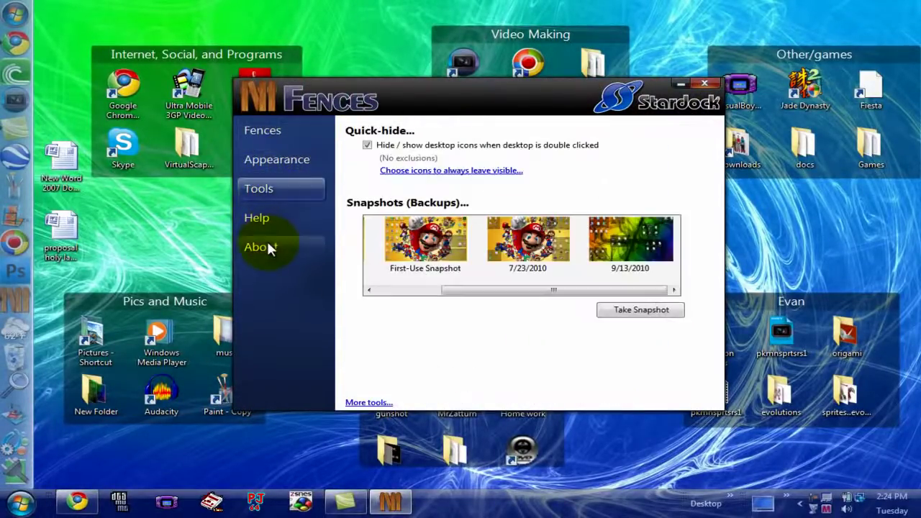
left_click(431, 261)
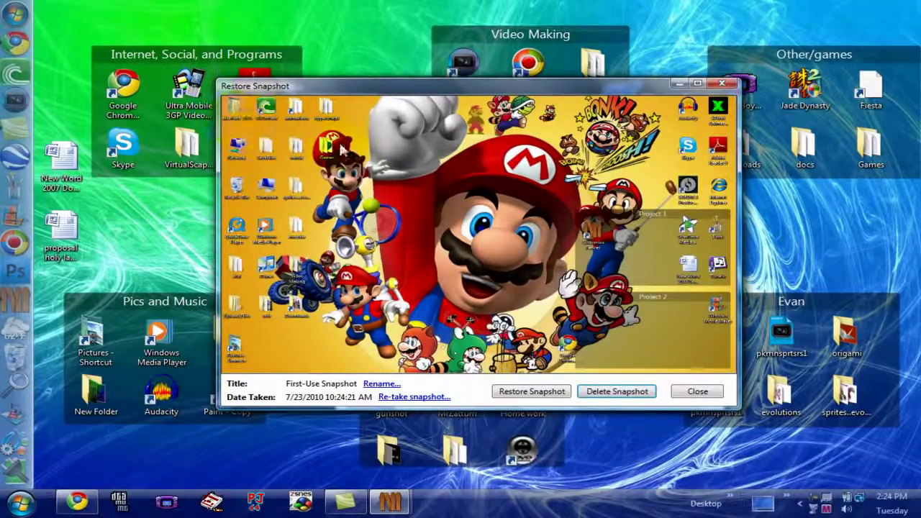
left_click(697, 394)
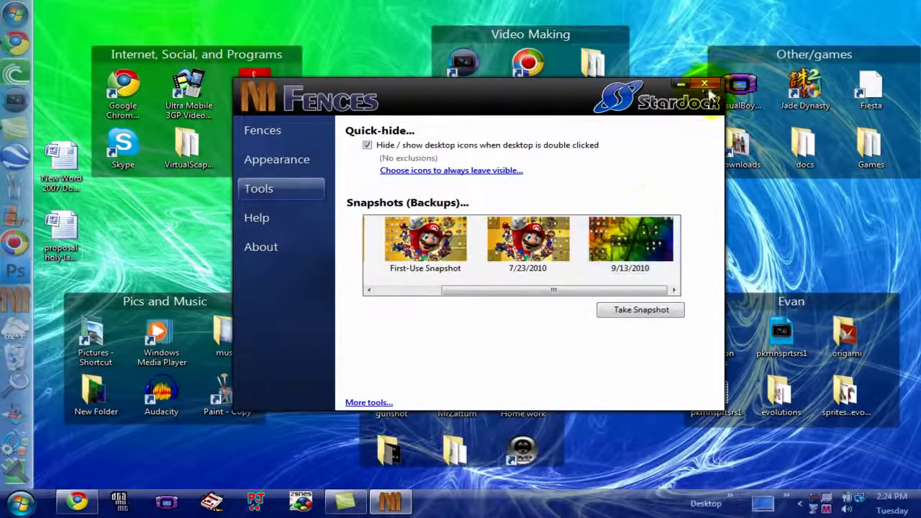
- Save a 10/19/2010 desktop snapshot, preview it, and close the Fences settings
left_click(641, 311)
left_click(513, 264)
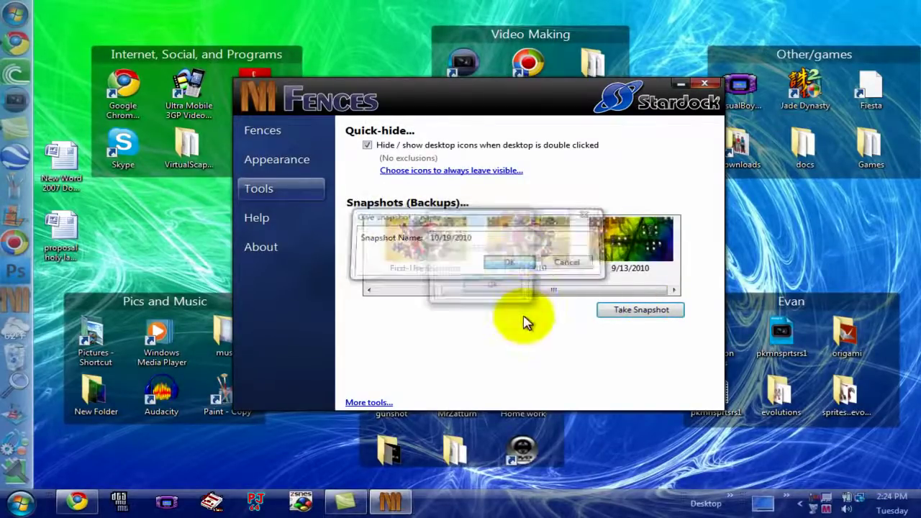
left_click(516, 291)
double_click(597, 250)
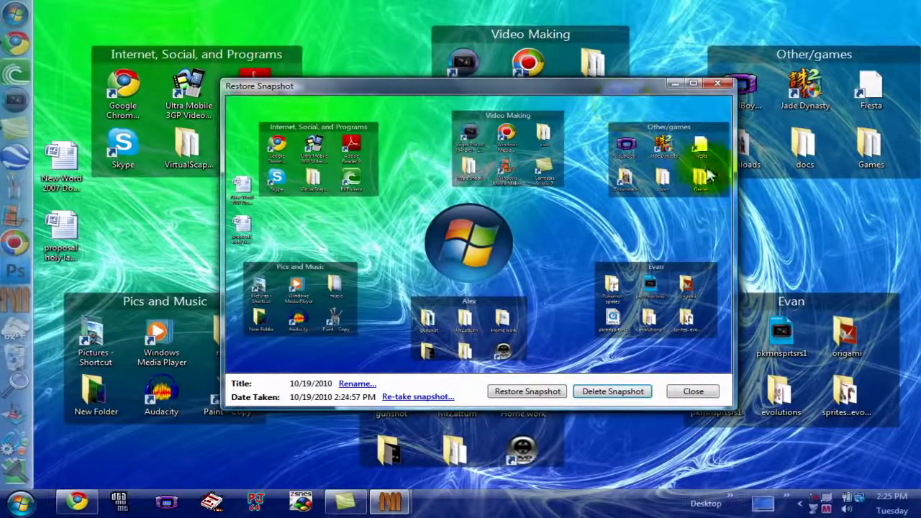
left_click(721, 84)
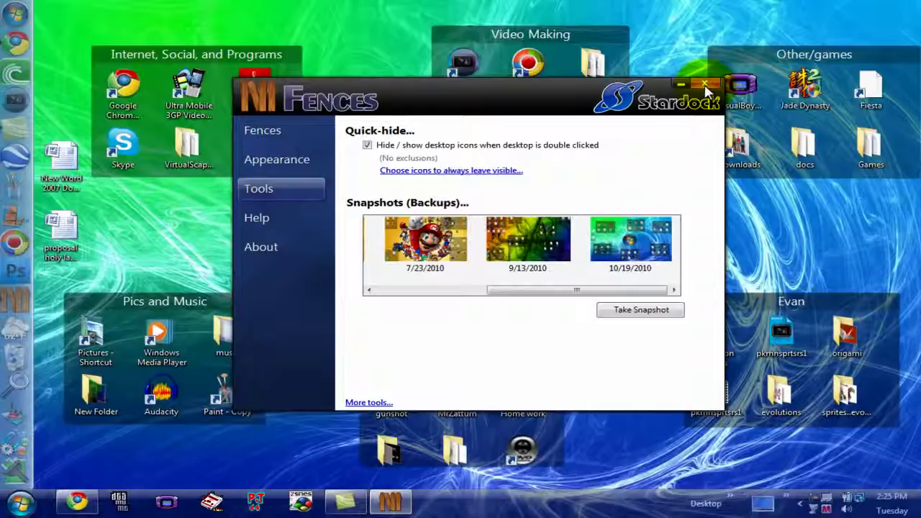
left_click(707, 86)
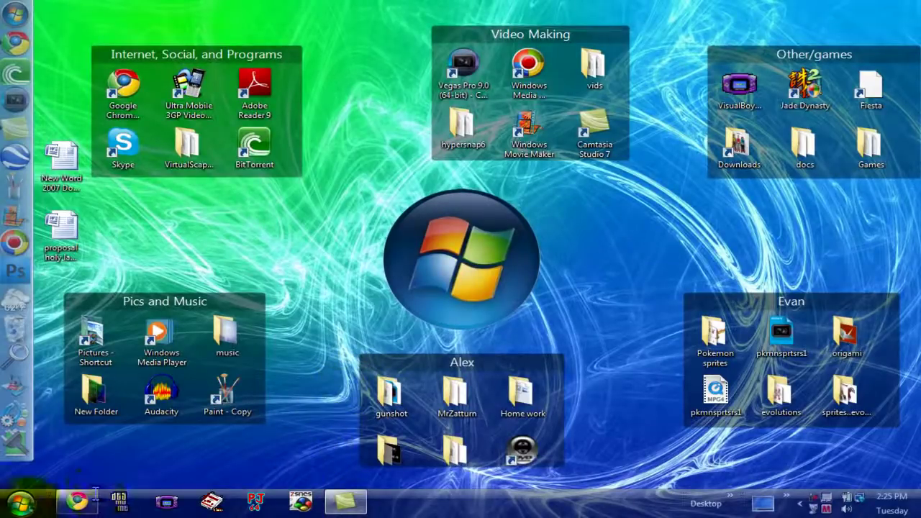
- Restore Chrome and follow the Fences link under Stardock's Popular Software list
left_click(79, 504)
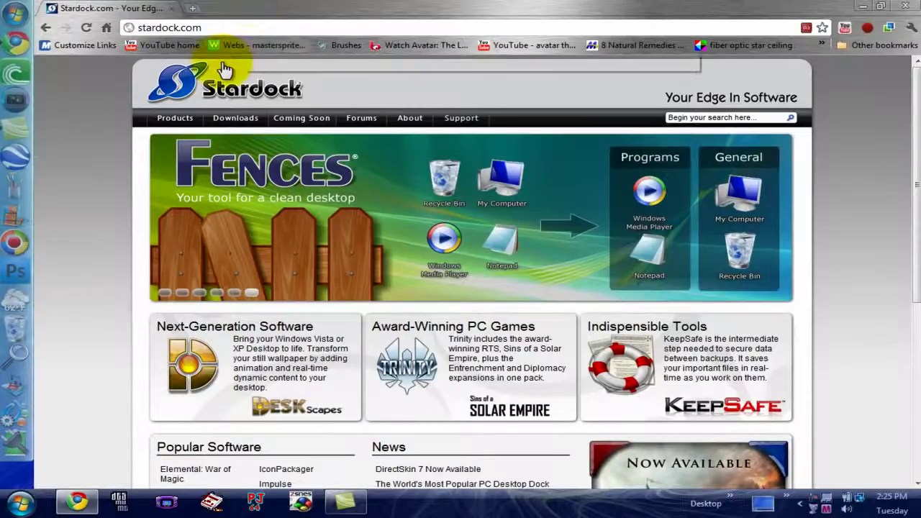
scroll(221, 62, "down", 3)
left_click(201, 29)
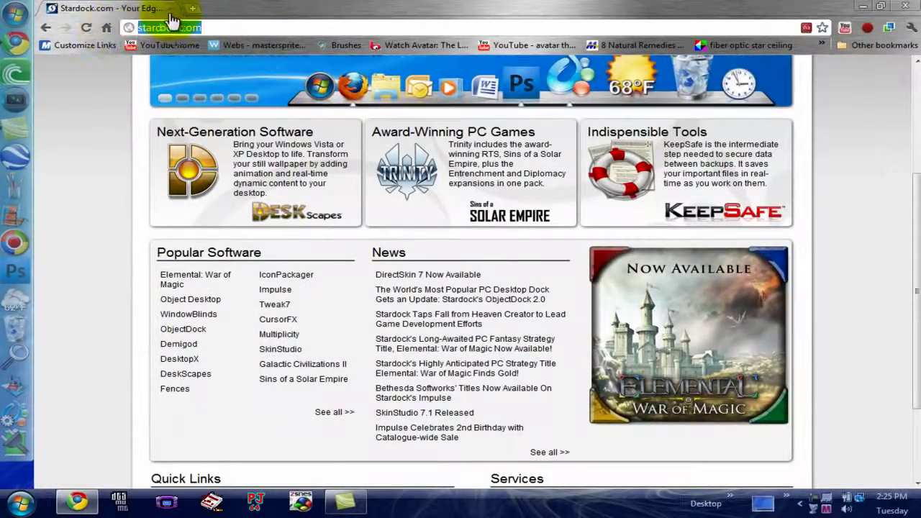
left_click(210, 28)
scroll(234, 245, "up", 3)
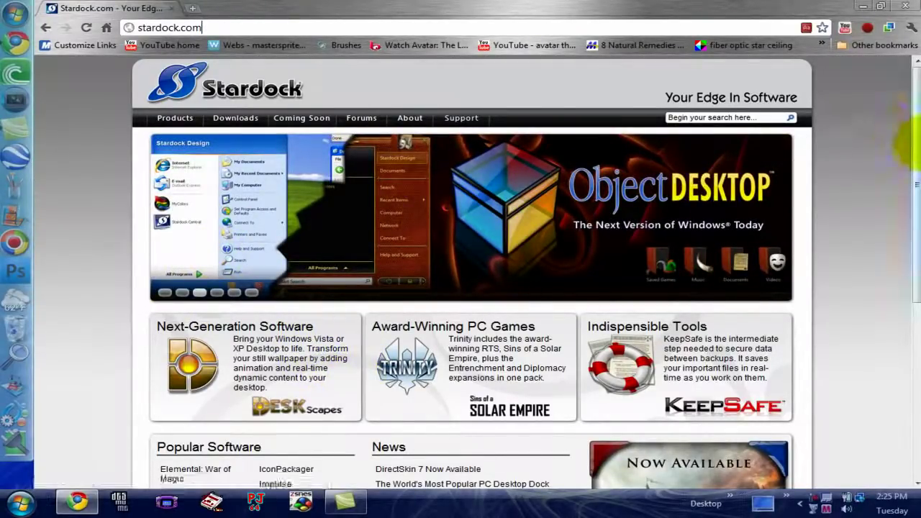
scroll(918, 175, "down", 2)
scroll(907, 180, "down", 2)
scroll(895, 267, "down", 1)
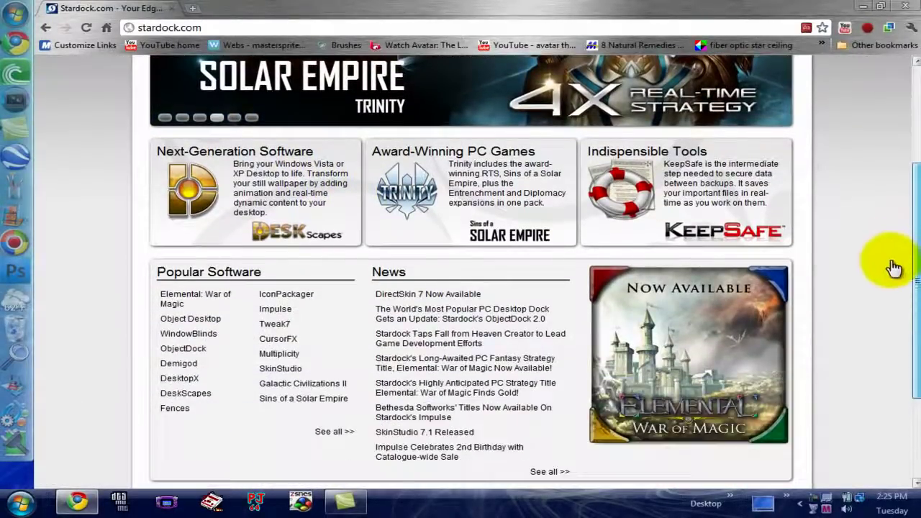
scroll(895, 288, "down", 1)
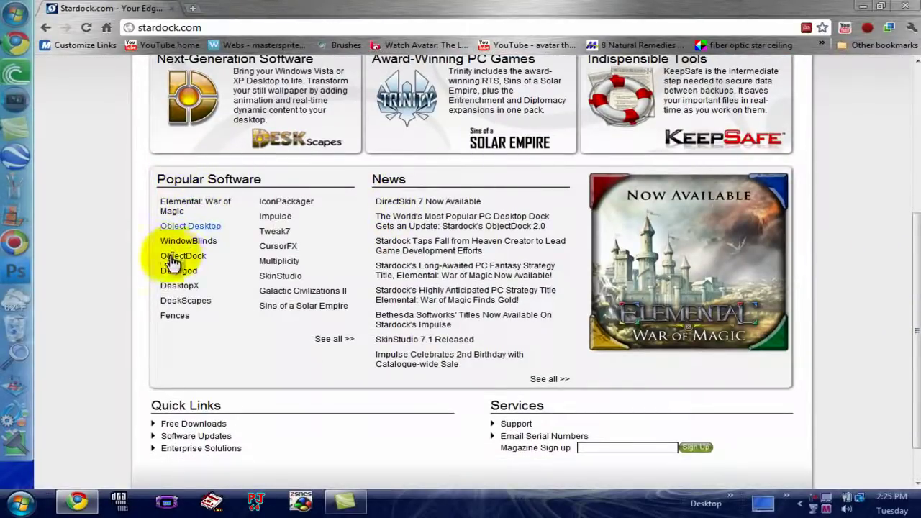
left_click(181, 317)
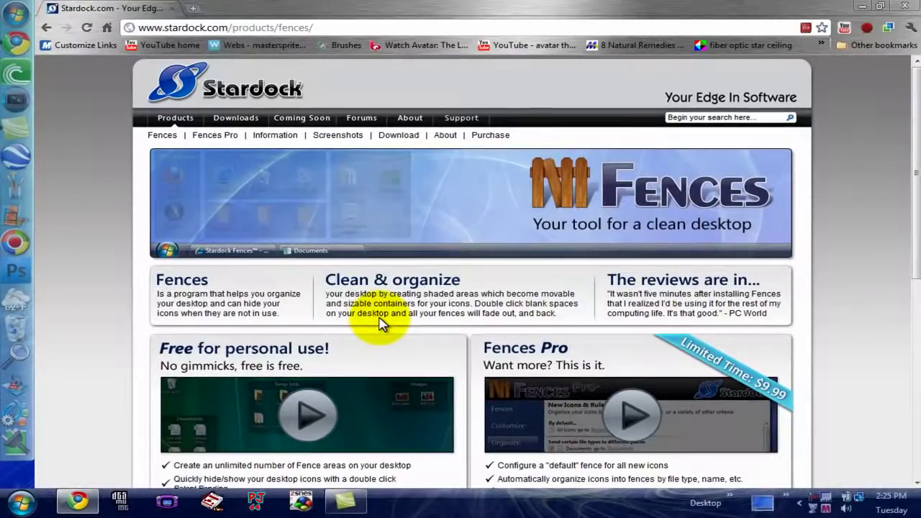
- Scroll the Fences page to System Requirements and bring up the Impulse link's menu
scroll(382, 322, "down", 3)
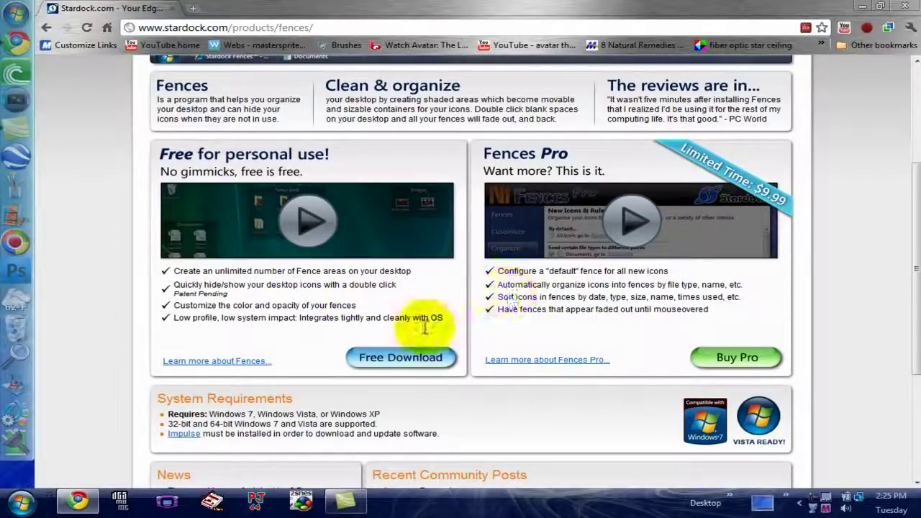
scroll(207, 425, "down", 3)
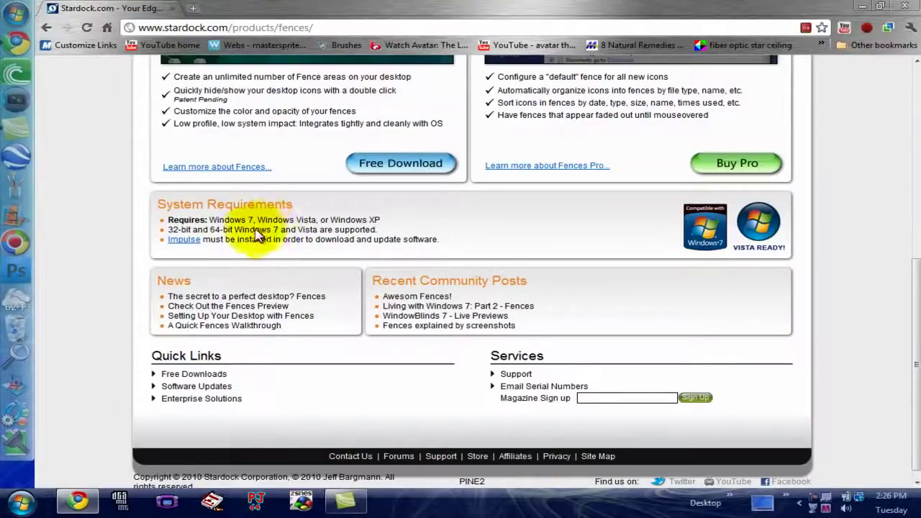
right_click(184, 245)
- Open the Impulse link in a new tab and switch to it
left_click(196, 250)
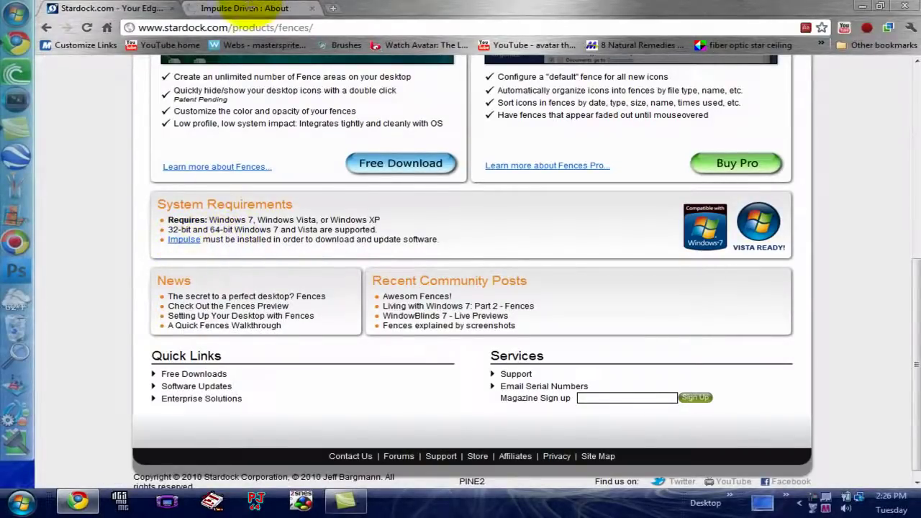
left_click(268, 7)
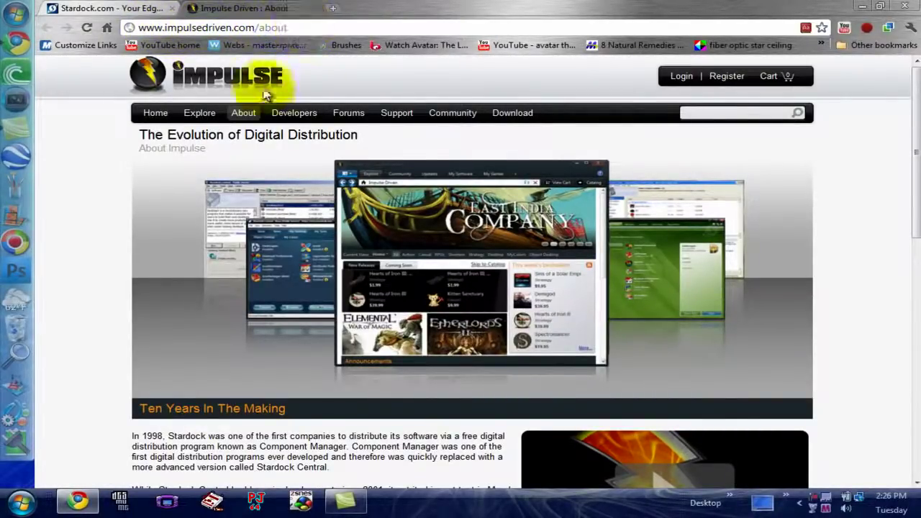
scroll(481, 115, "down", 3)
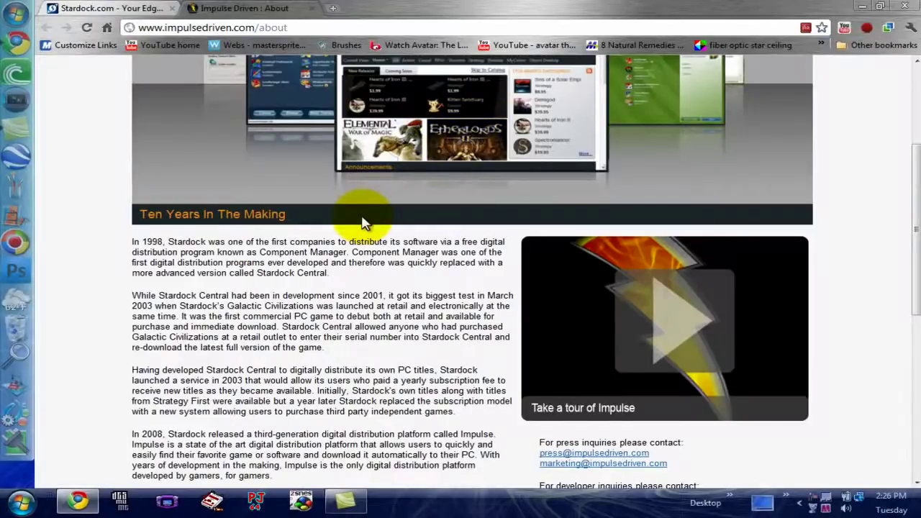
scroll(360, 226, "up", 3)
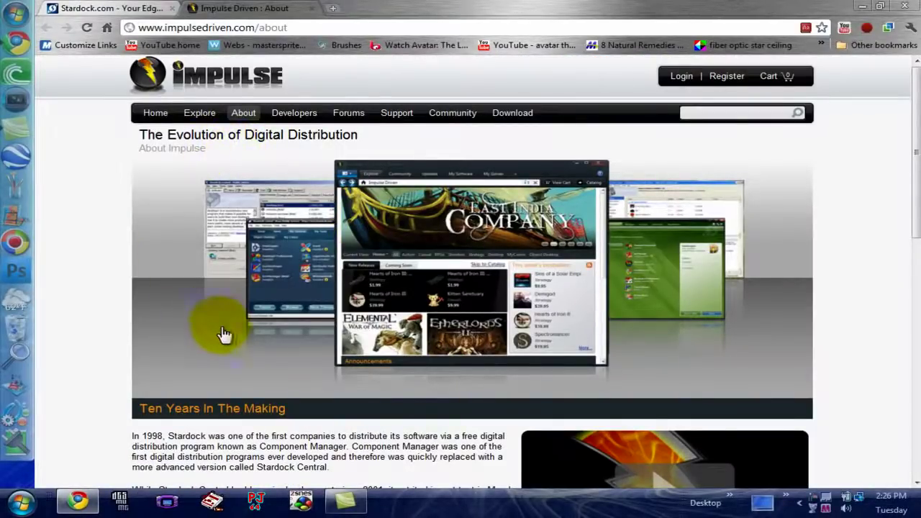
- Download the free impulse_setup.exe installer, keep it past the warning, and run it
left_click(515, 115)
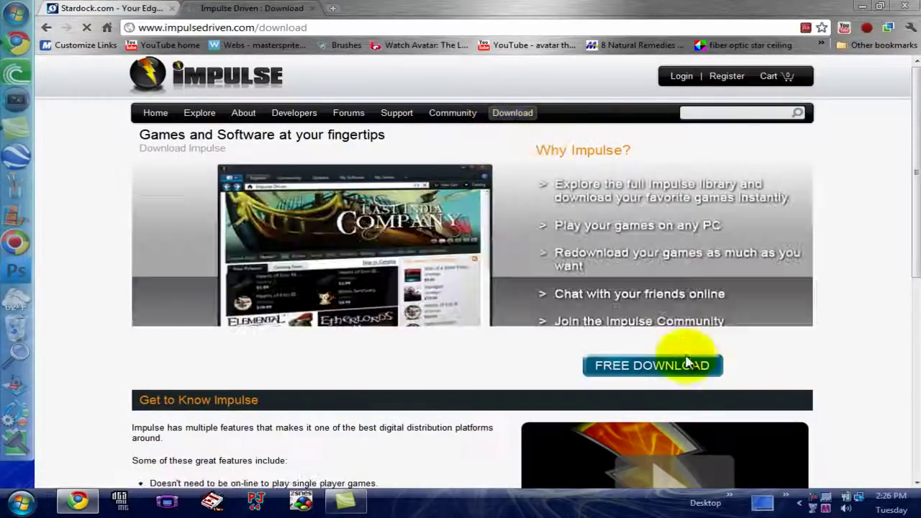
left_click(673, 367)
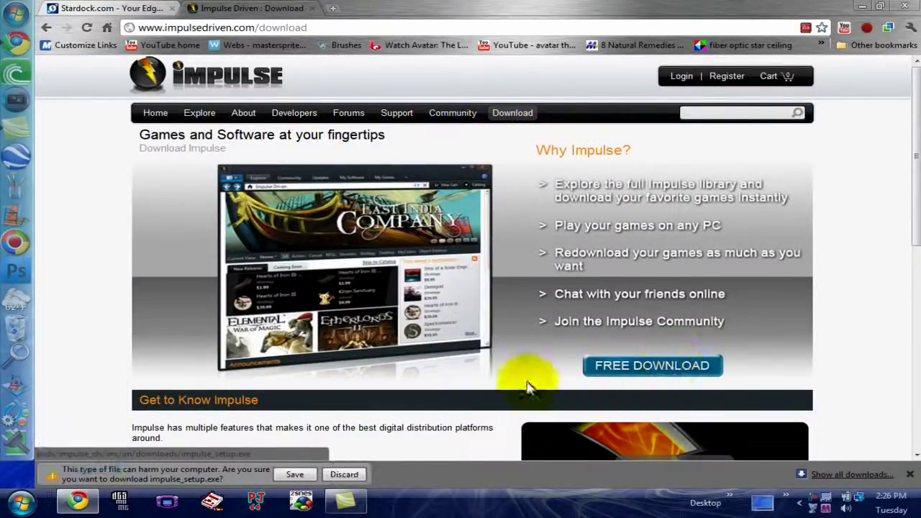
left_click(294, 473)
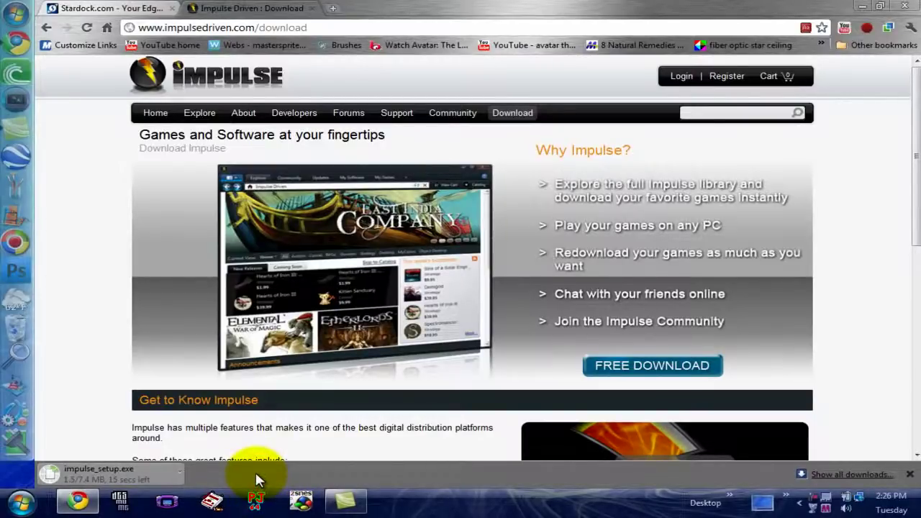
left_click(98, 474)
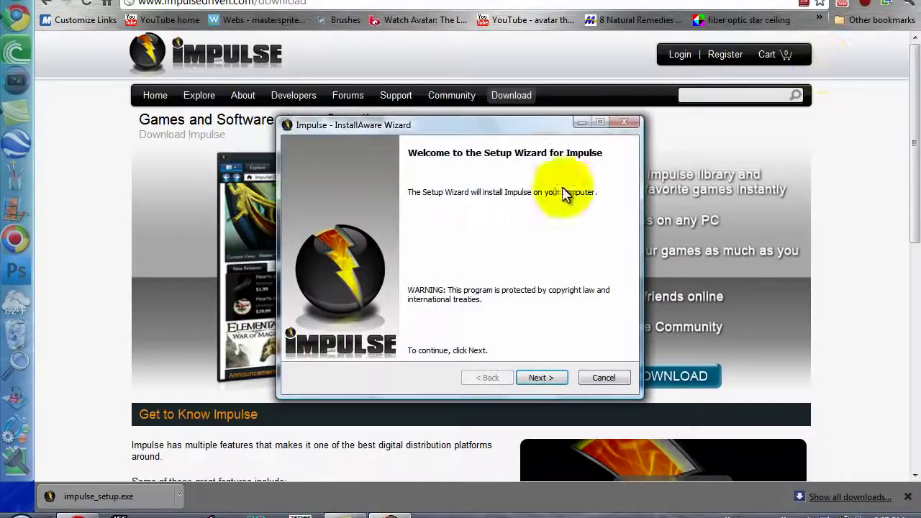
- Start the Impulse install with license accepted and default folder, then cancel it
left_click(541, 380)
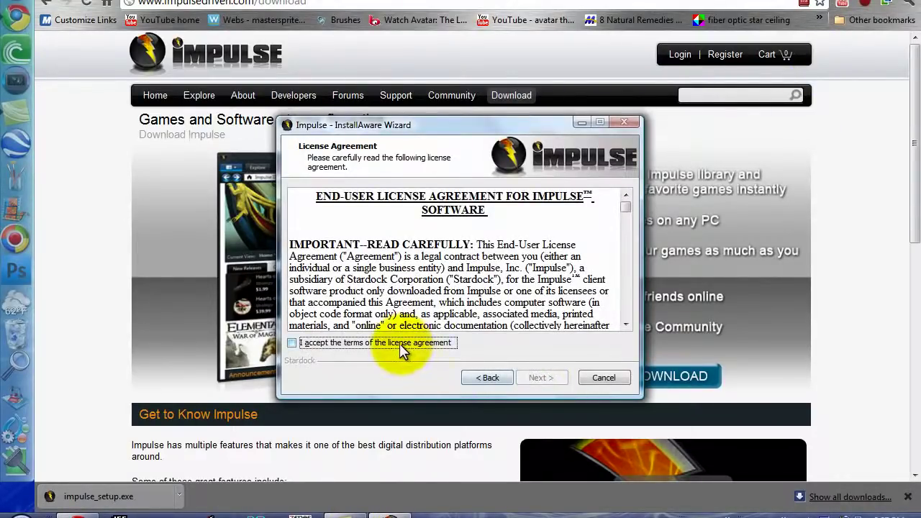
left_click(399, 343)
left_click(526, 377)
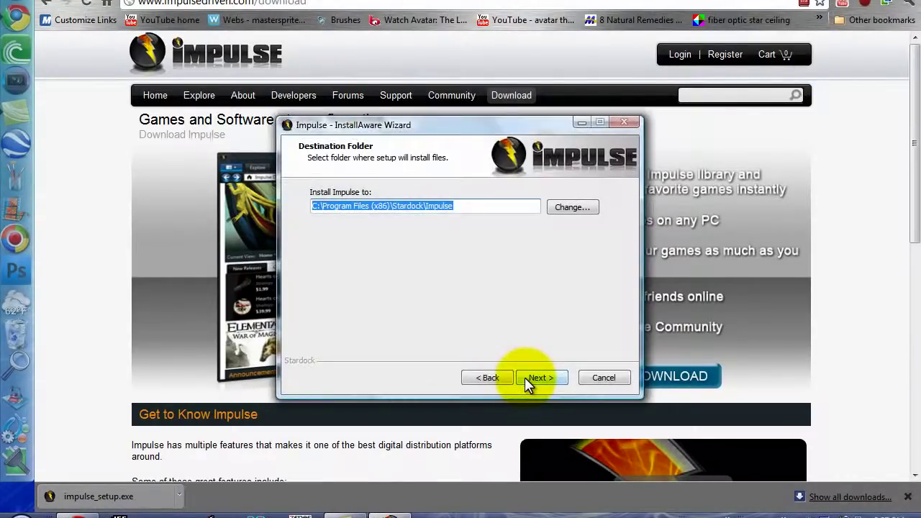
left_click(525, 377)
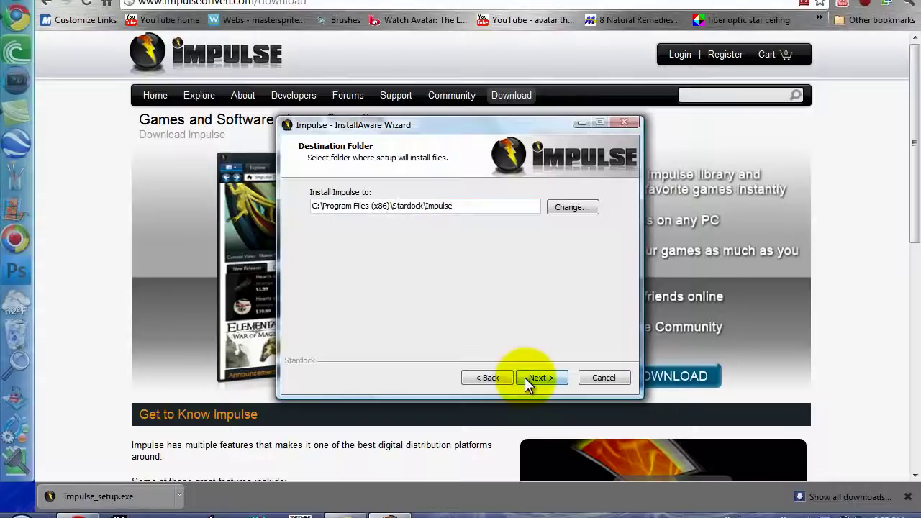
left_click(598, 375)
left_click(484, 294)
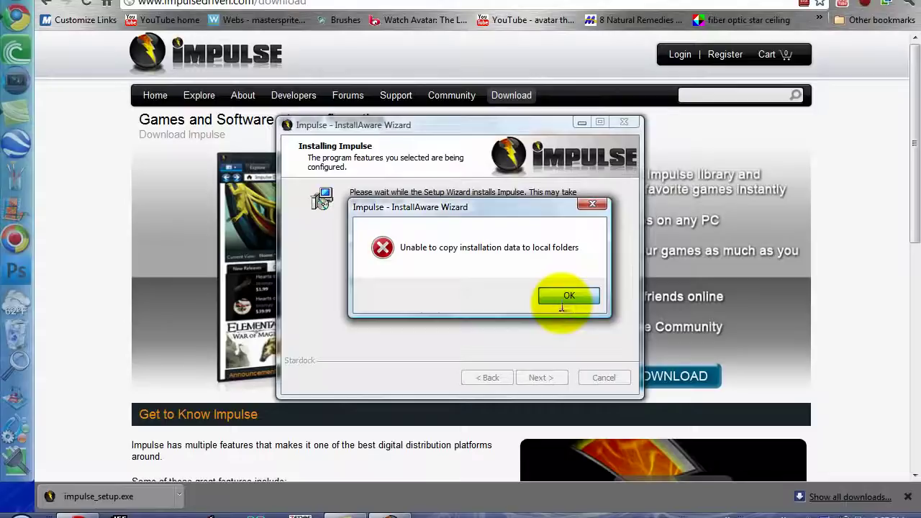
- Dismiss the install error and go to the free Fences download on CNET
left_click(562, 306)
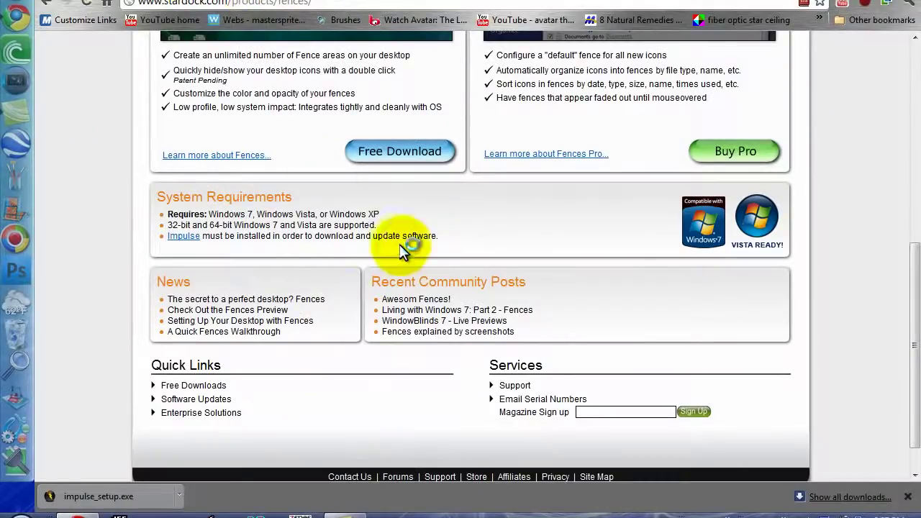
scroll(403, 248, "up", 3)
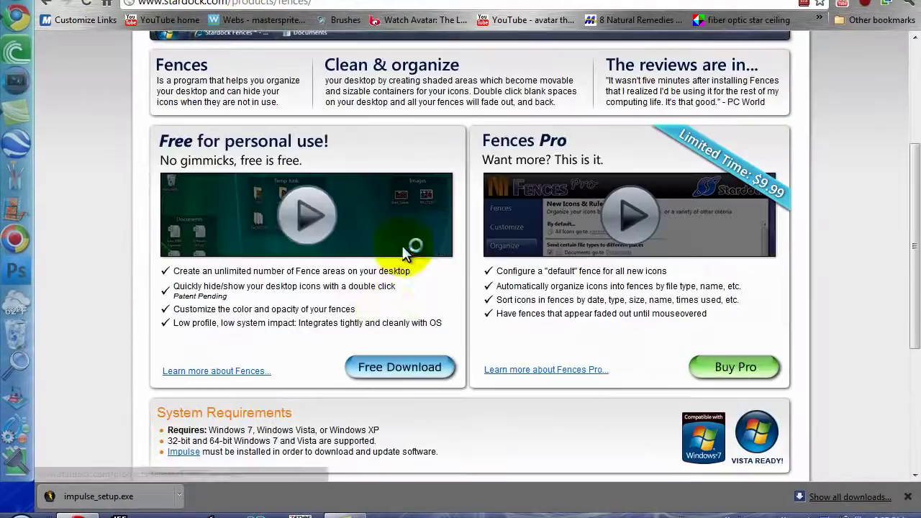
left_click(376, 371)
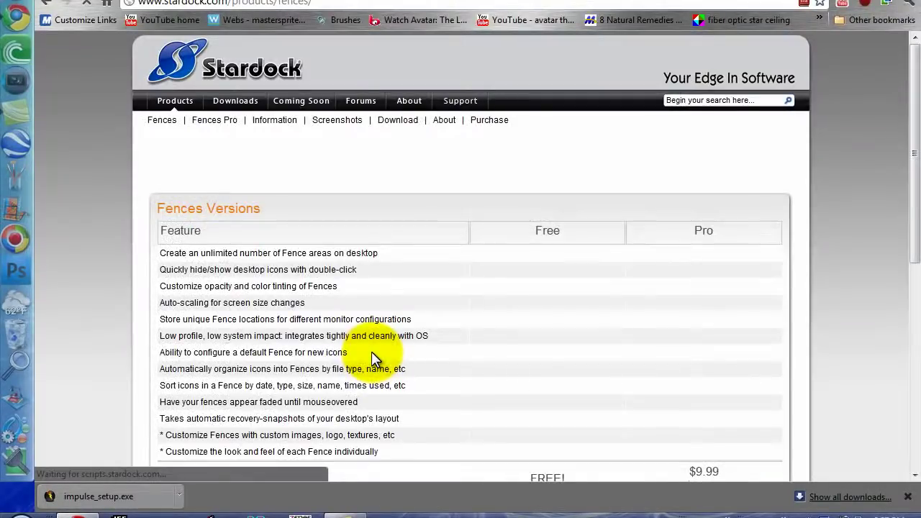
scroll(371, 351, "down", 3)
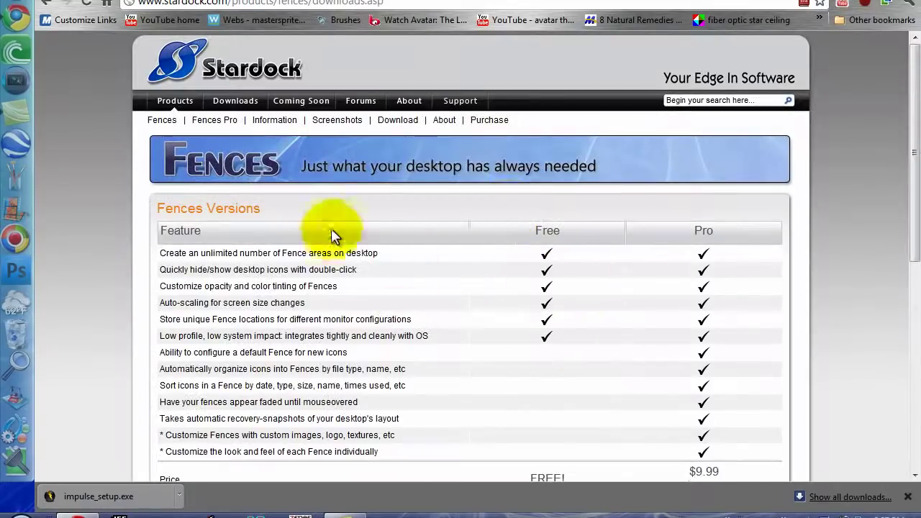
scroll(914, 159, "down", 1)
scroll(914, 159, "down", 2)
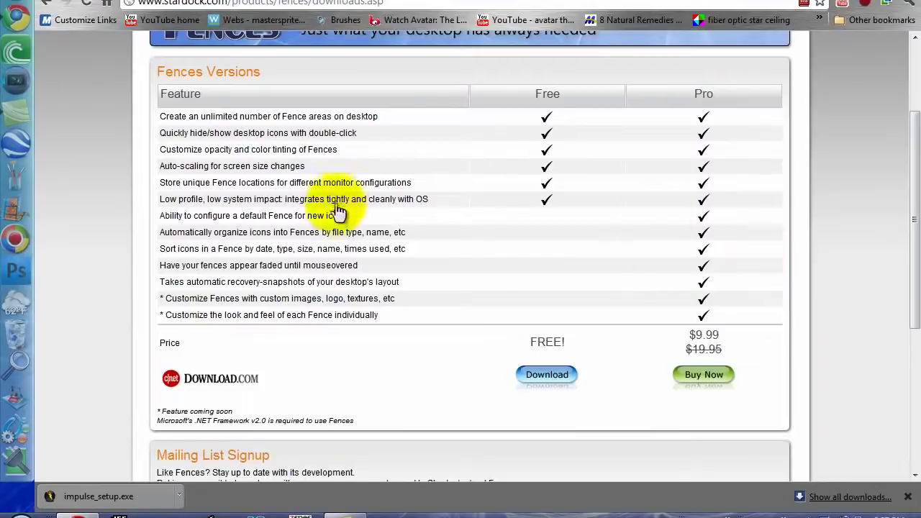
left_click(540, 373)
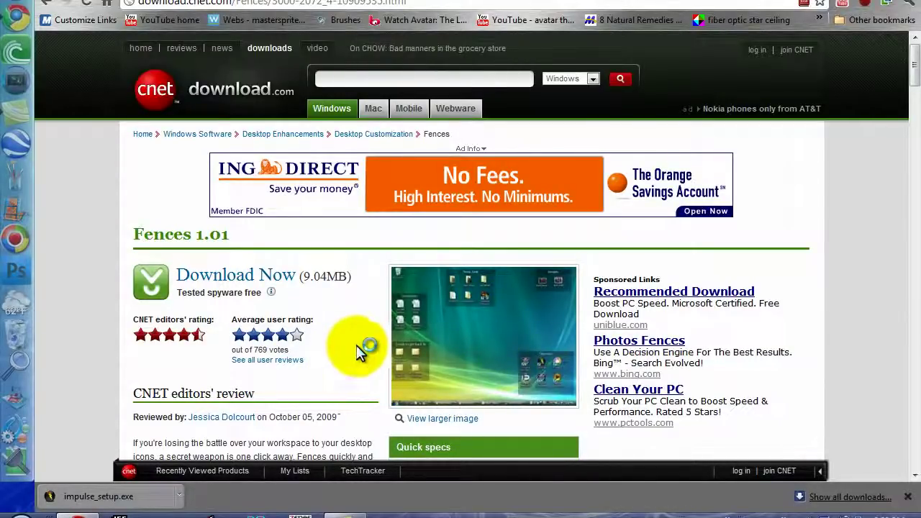
- Download fences_public.exe from CNET and keep the file
left_click(265, 280)
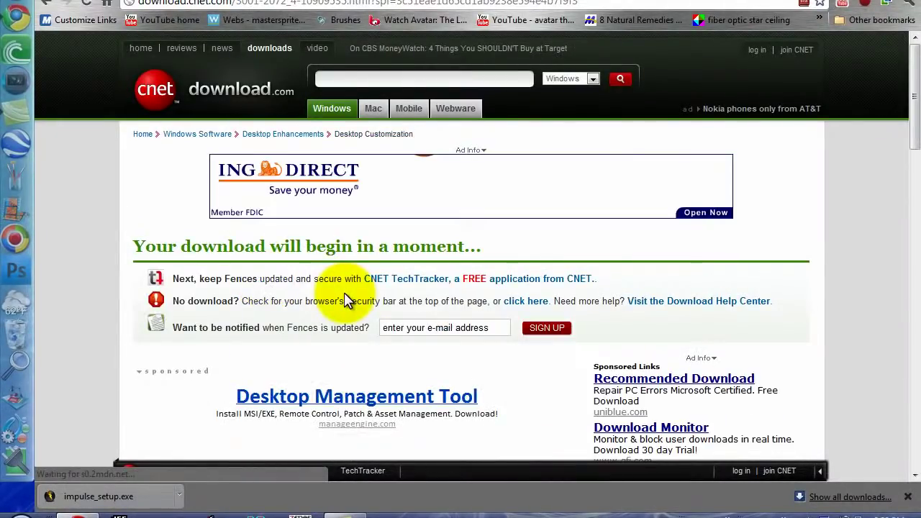
left_click(293, 496)
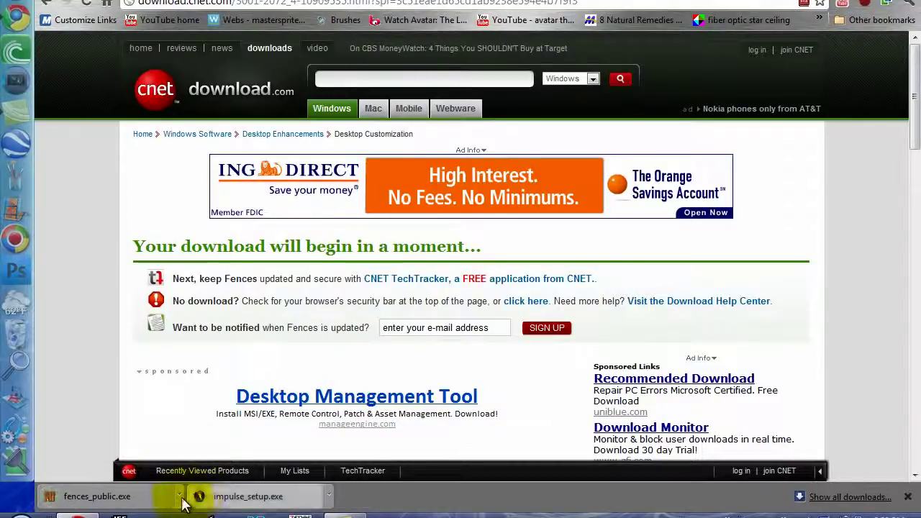
mouse_move(171, 497)
left_mouse_down()
mouse_move(182, 502)
mouse_move(164, 502)
left_mouse_up()
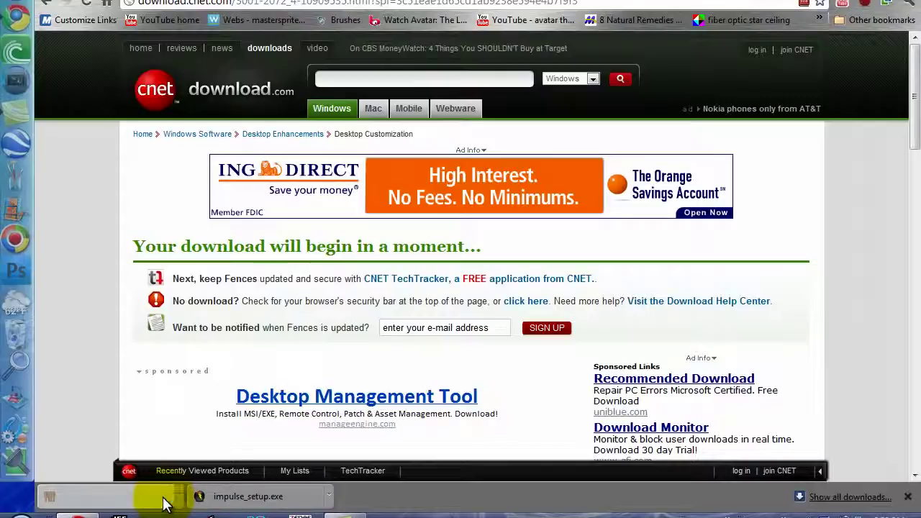
- Run fences_public.exe and decline the Fences uninstall prompt
left_click(165, 501)
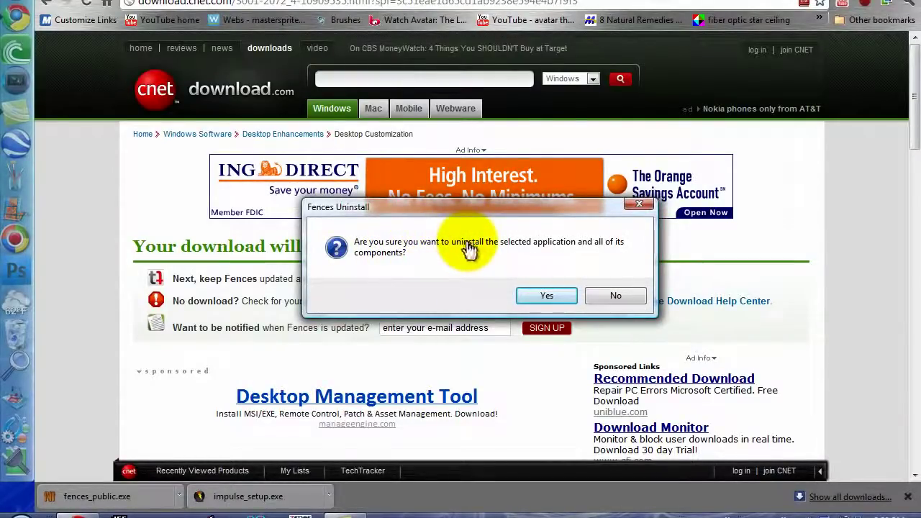
left_click(603, 294)
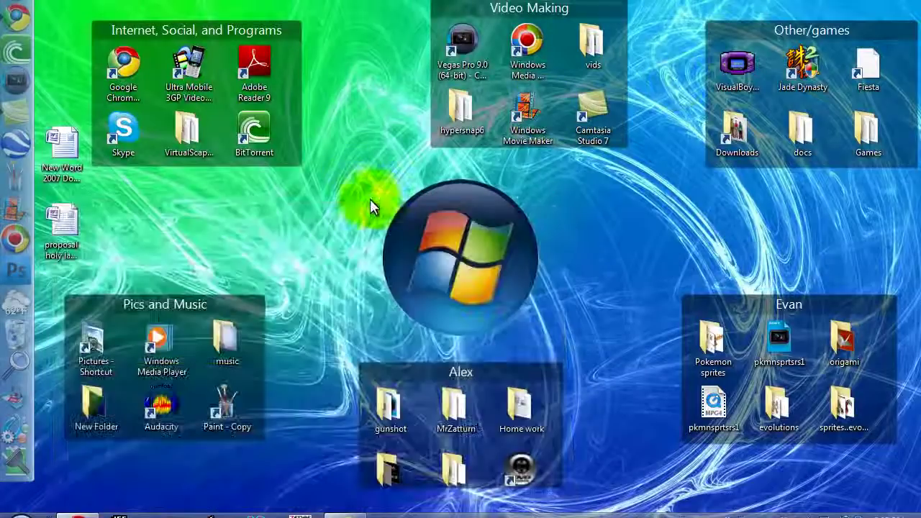
- Reopen Fences settings, keep the Customized Layout, and go to Appearance
right_click(380, 205)
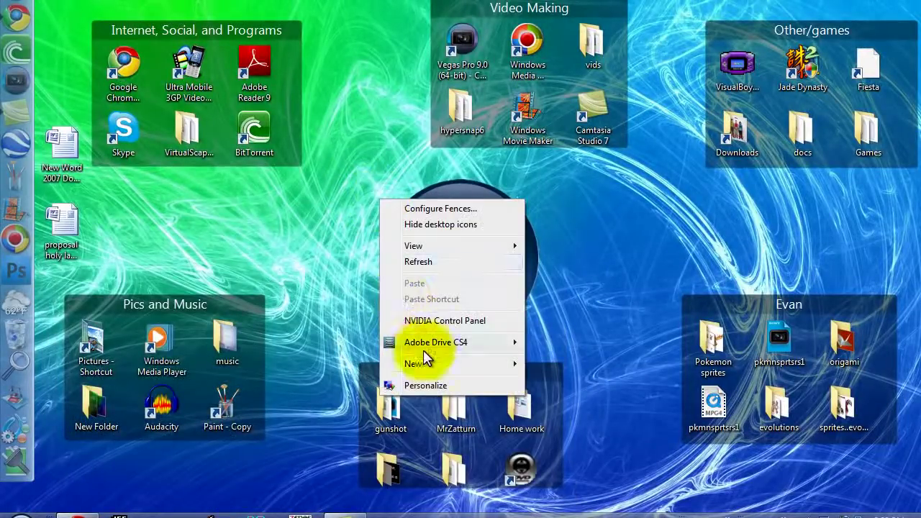
left_click(404, 208)
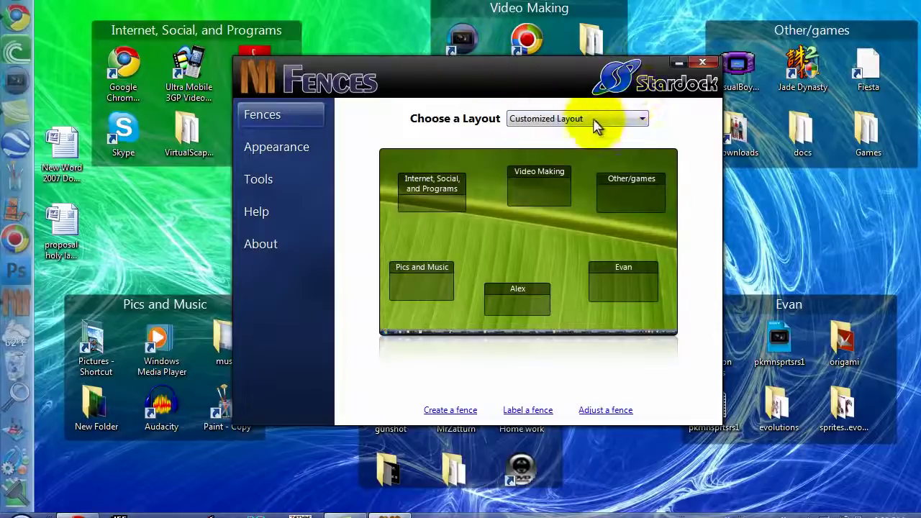
left_click(593, 121)
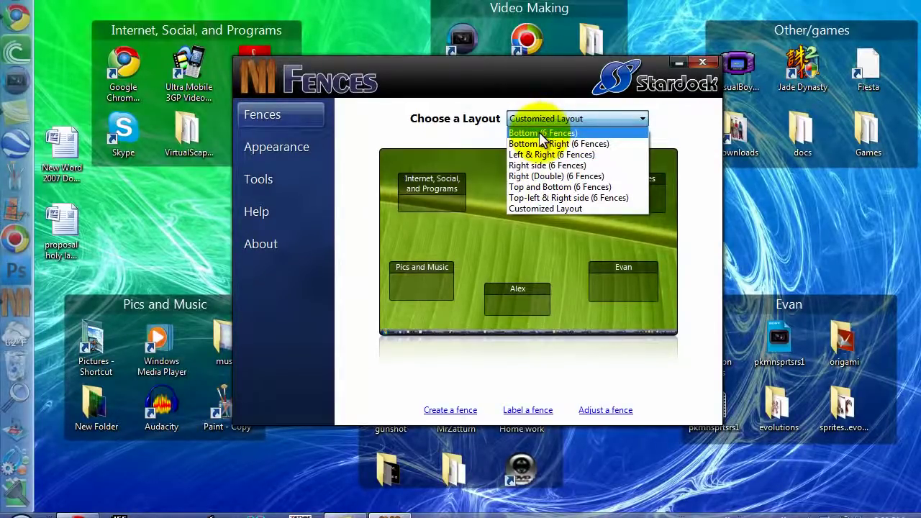
left_click(530, 209)
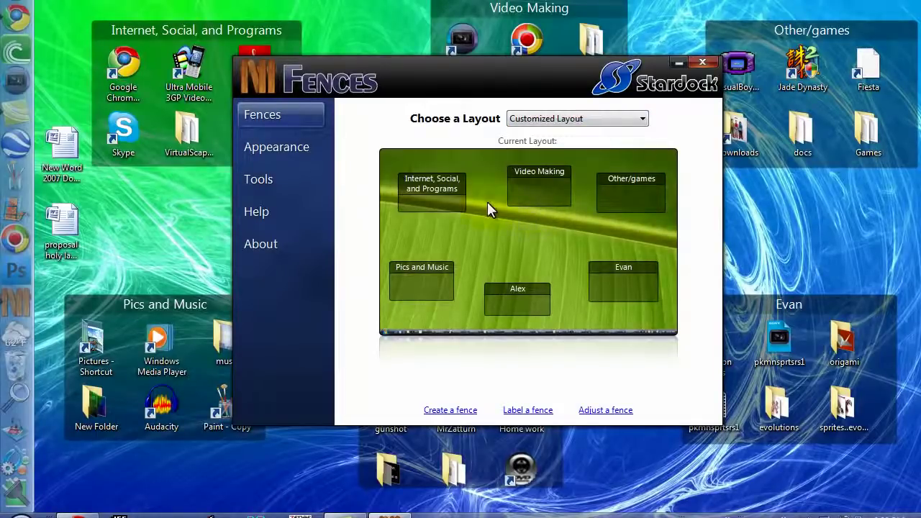
left_click(290, 154)
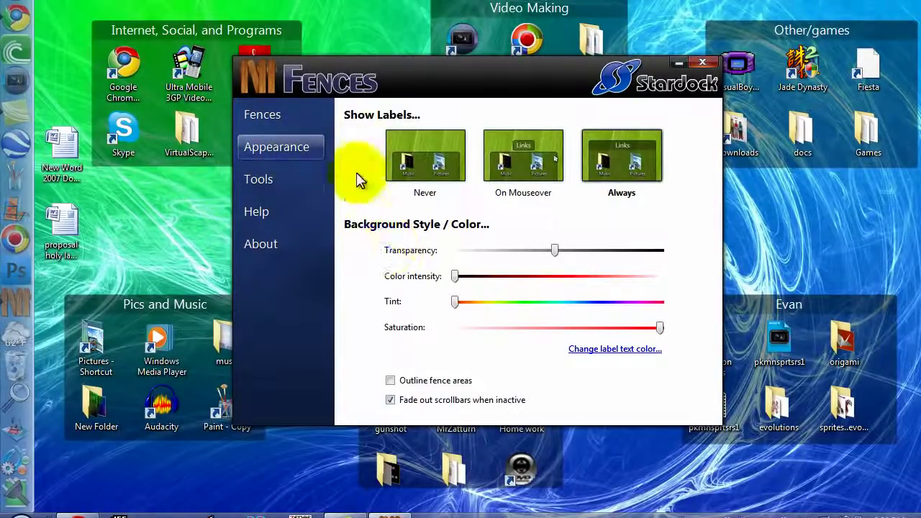
- Adjust fence transparency, colour intensity, green tint and saturation, leaving the label text colour unchanged
mouse_move(551, 250)
left_mouse_down()
mouse_move(428, 277)
mouse_move(617, 305)
mouse_move(627, 292)
mouse_move(468, 257)
mouse_move(515, 283)
mouse_move(590, 292)
left_mouse_up()
mouse_move(456, 277)
left_mouse_down()
mouse_move(493, 295)
mouse_move(638, 278)
mouse_move(698, 288)
mouse_move(429, 298)
left_mouse_up()
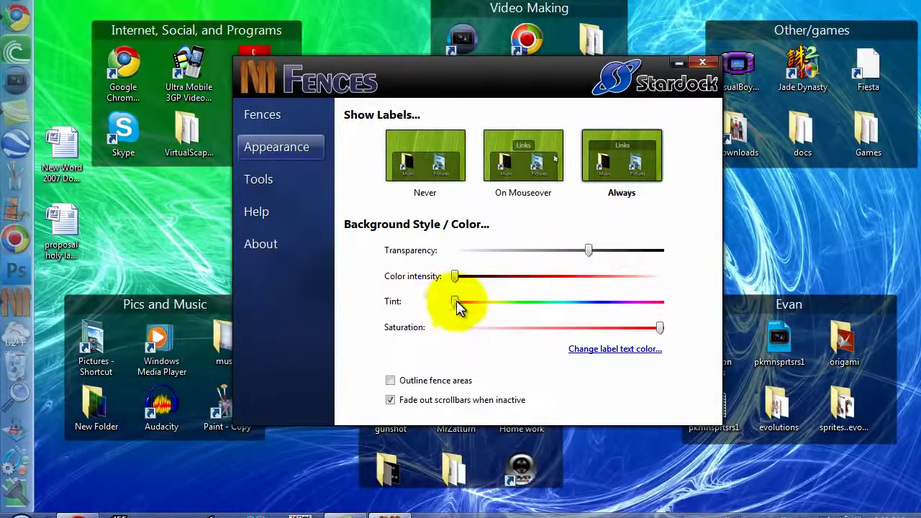
mouse_move(461, 302)
left_mouse_down()
mouse_move(586, 313)
mouse_move(565, 306)
left_mouse_up()
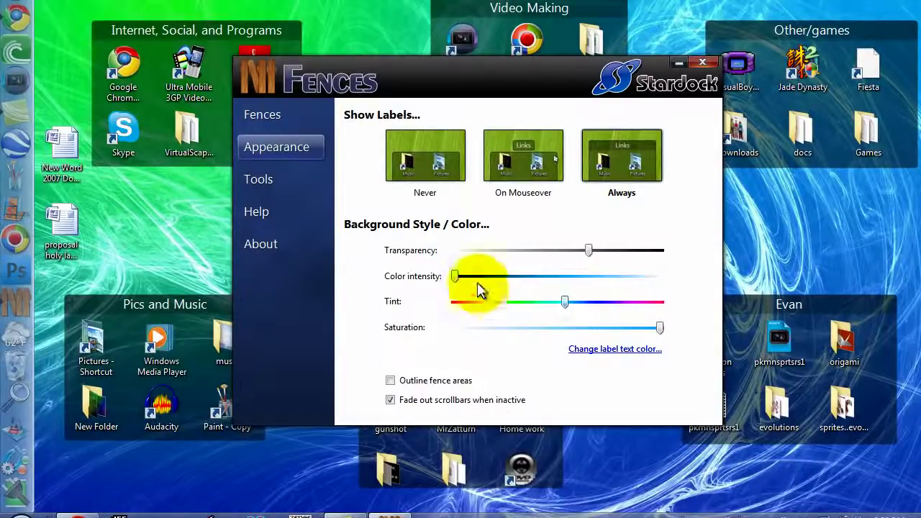
mouse_move(455, 279)
left_mouse_down()
mouse_move(514, 286)
mouse_move(497, 294)
mouse_move(462, 280)
left_mouse_up()
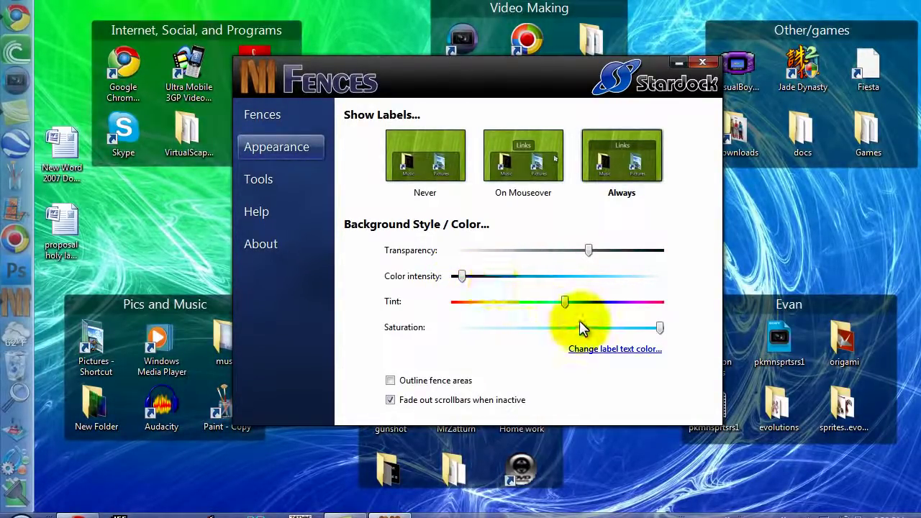
mouse_move(660, 329)
left_mouse_down()
mouse_move(611, 330)
mouse_move(657, 329)
left_mouse_up()
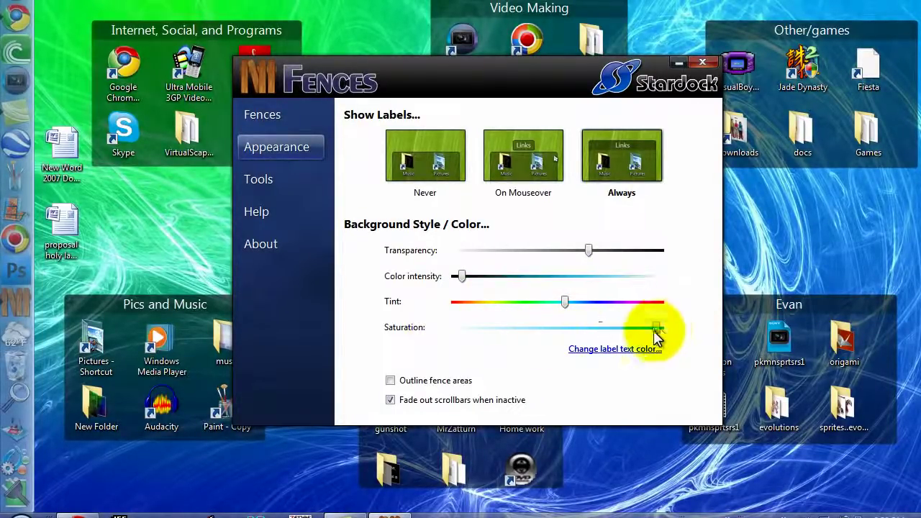
left_click(588, 348)
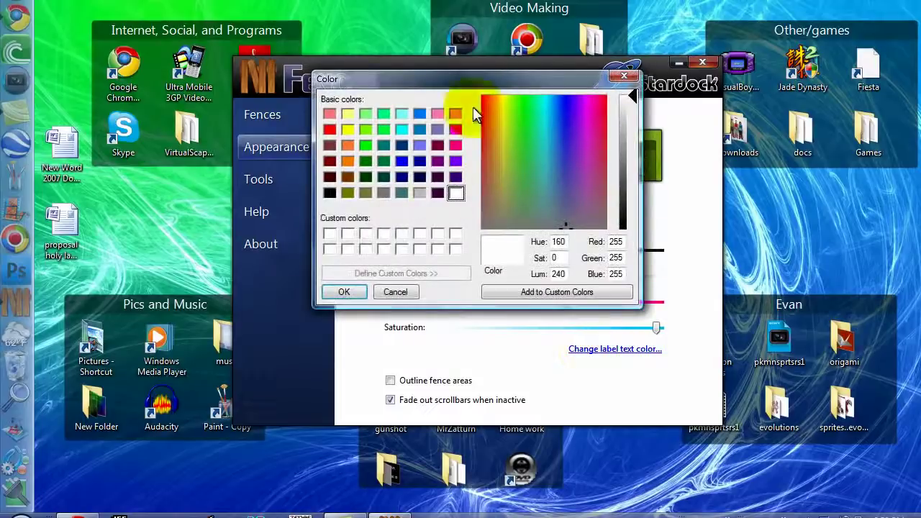
left_click(620, 78)
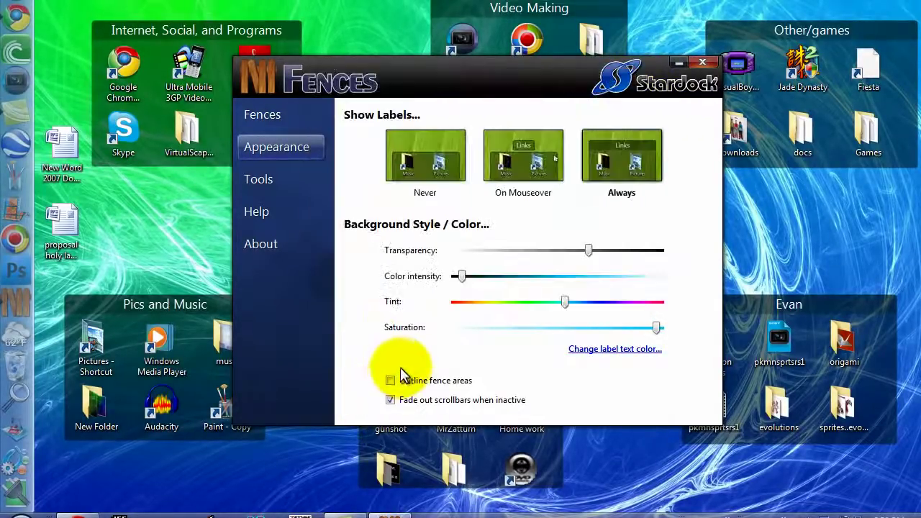
- Toggle 'Outline fence areas' on and back off, then go to the Tools page
left_click(389, 380)
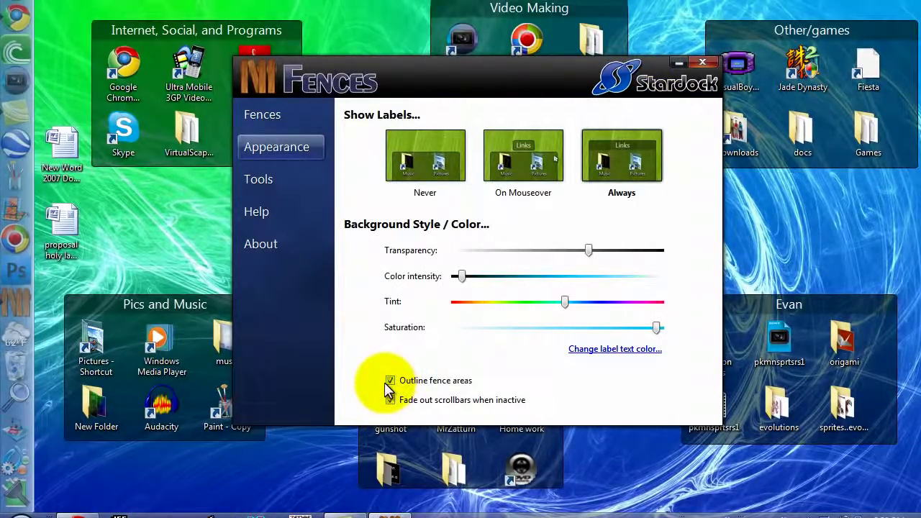
left_click(389, 381)
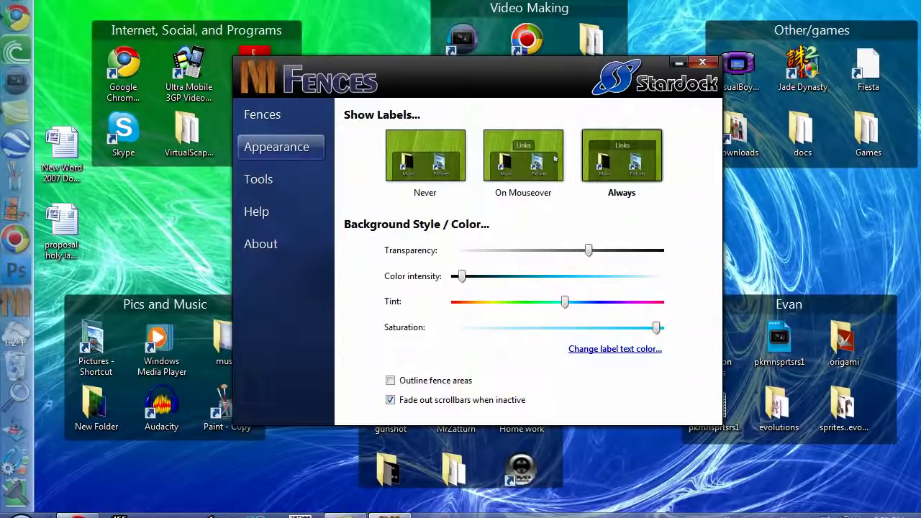
left_click(280, 186)
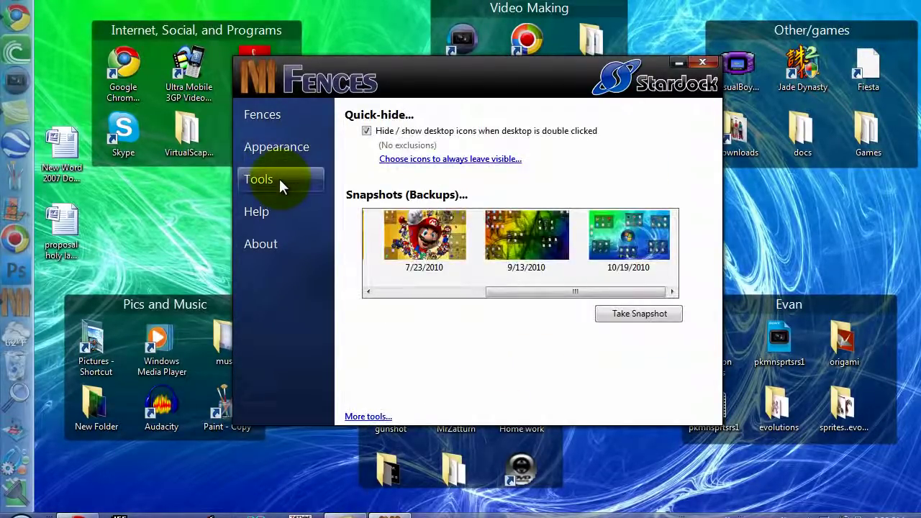
- Close the settings window and resize the Other/games fence so all six icons show
left_click(702, 62)
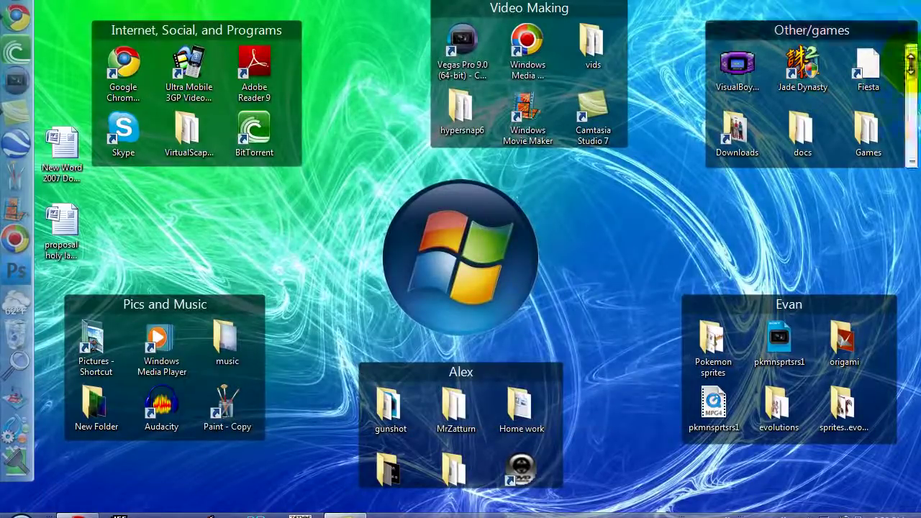
scroll(893, 86, "down", 2)
scroll(878, 110, "up", 2)
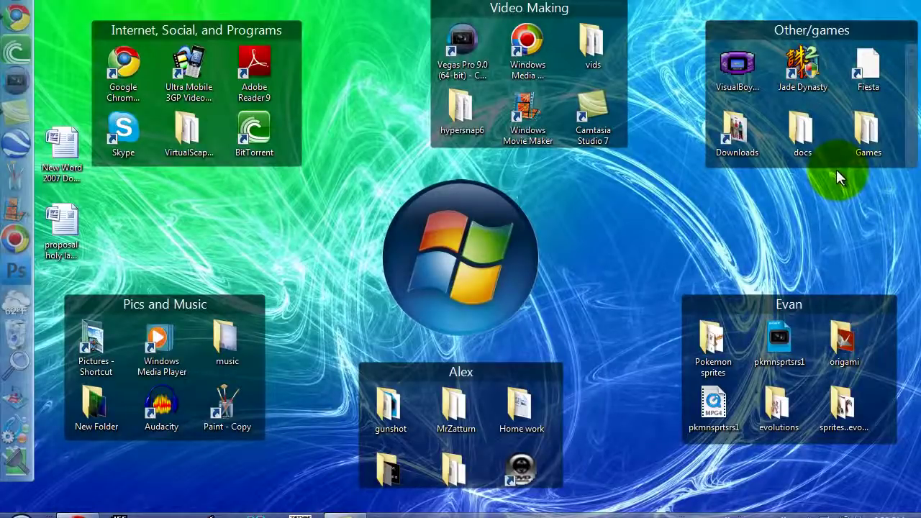
mouse_move(836, 169)
left_mouse_down()
mouse_move(812, 247)
mouse_move(814, 121)
mouse_move(823, 189)
mouse_move(823, 172)
left_mouse_up()
mouse_move(706, 128)
left_mouse_down()
mouse_move(634, 112)
mouse_move(702, 126)
mouse_move(684, 121)
left_mouse_up()
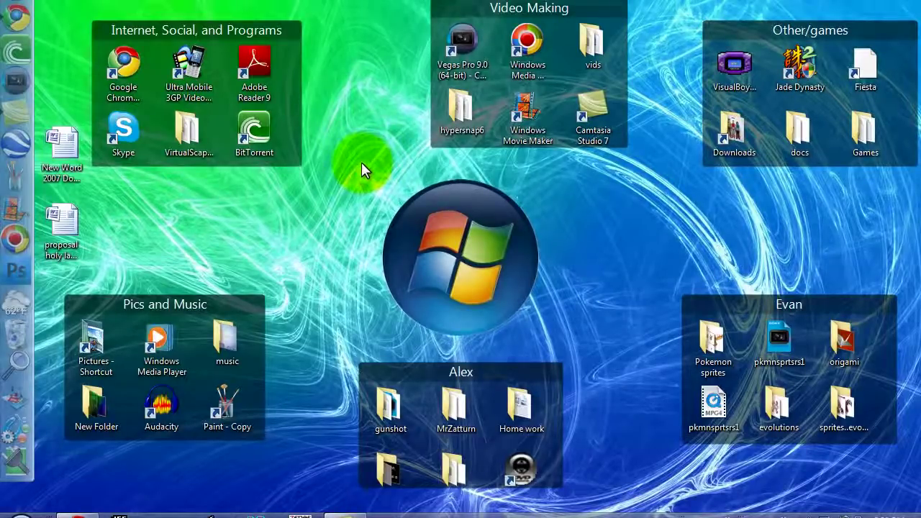
- Create a fence named 'hi this is a recording' around the Windows logo and position it mid-desktop
left_click_drag(362, 162, 596, 320)
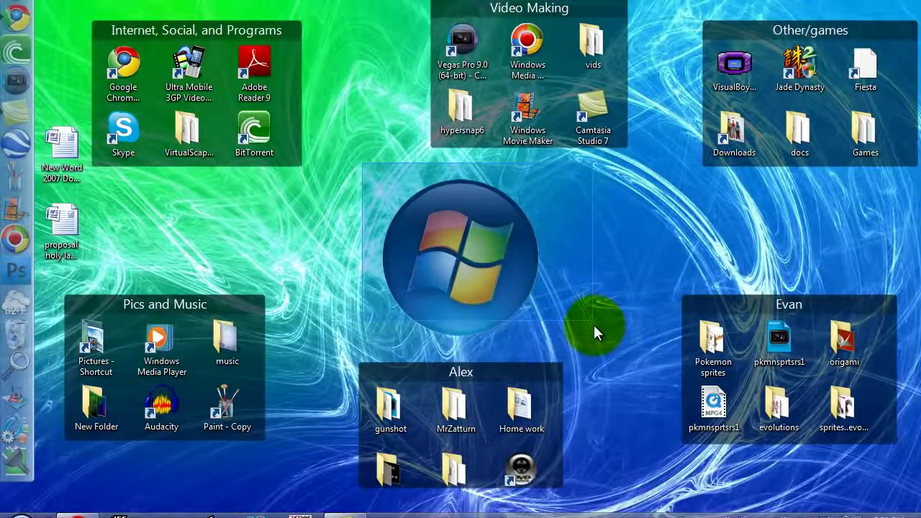
left_click_drag(597, 326, 591, 328)
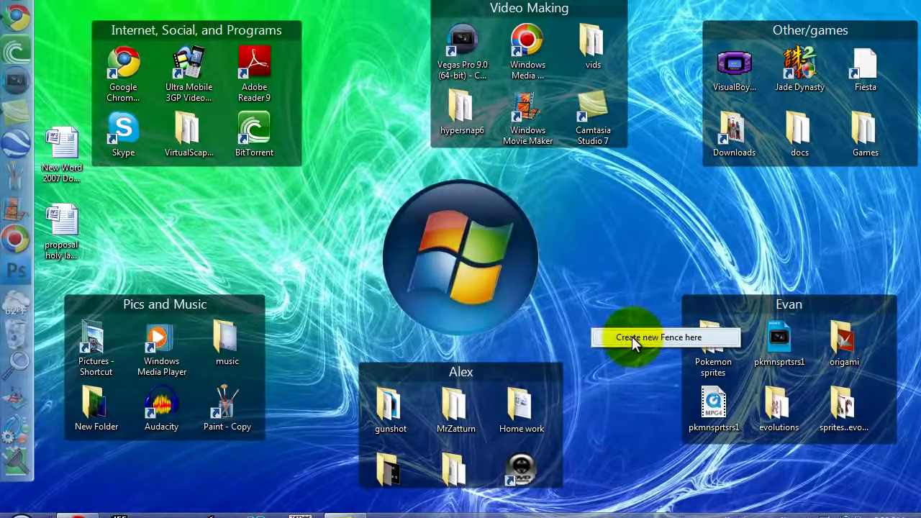
left_click(632, 338)
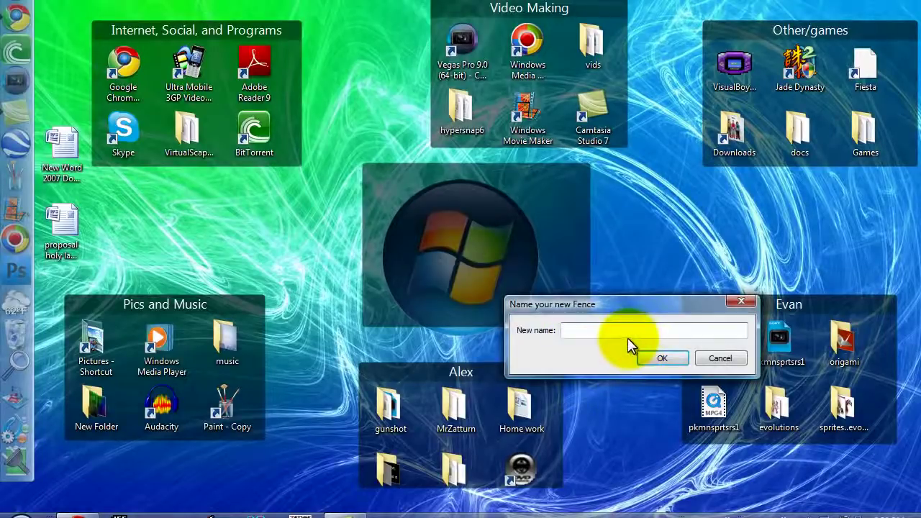
type("hi this is a recor")
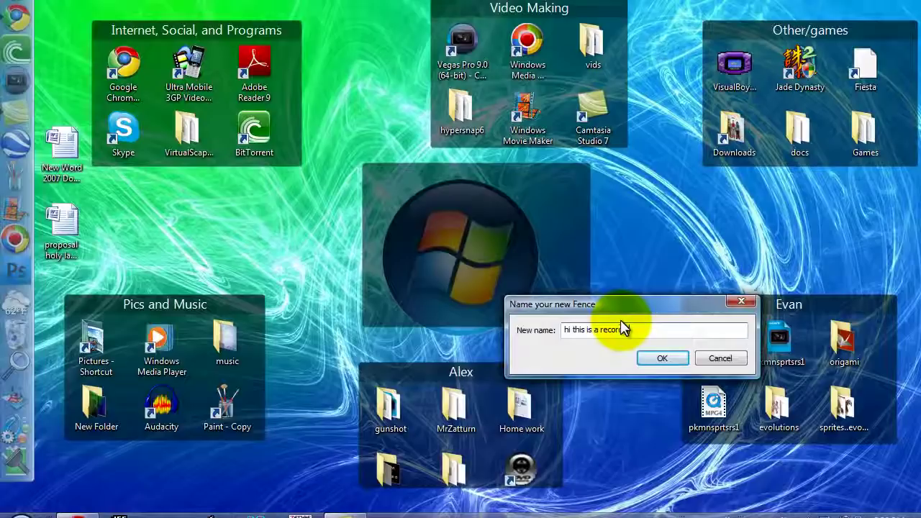
type("ding")
left_click(662, 358)
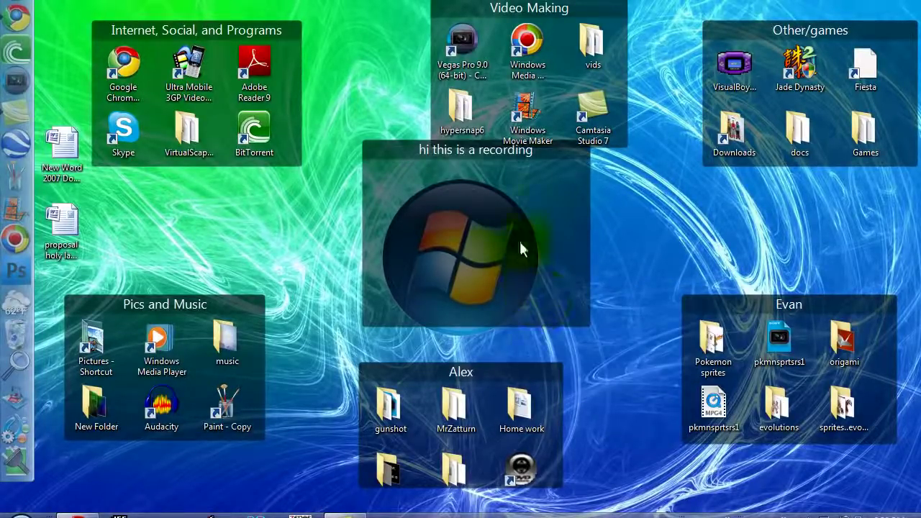
mouse_move(462, 146)
left_mouse_down()
mouse_move(444, 181)
mouse_move(423, 193)
mouse_move(412, 160)
left_mouse_up()
mouse_move(62, 151)
left_mouse_down()
mouse_move(421, 253)
mouse_move(103, 259)
left_mouse_up()
- Remove the 'hi this is a recording' fence, confirming the deletion
right_click(525, 185)
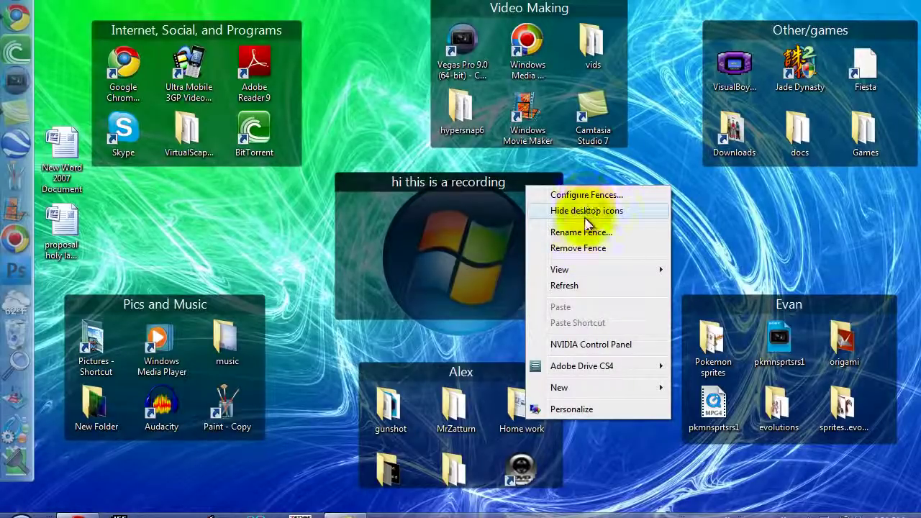
left_click(580, 247)
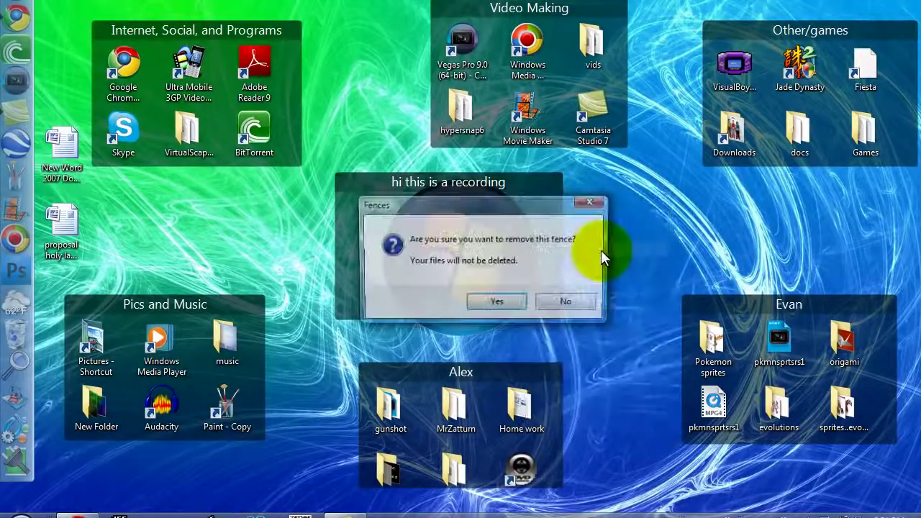
left_click(487, 299)
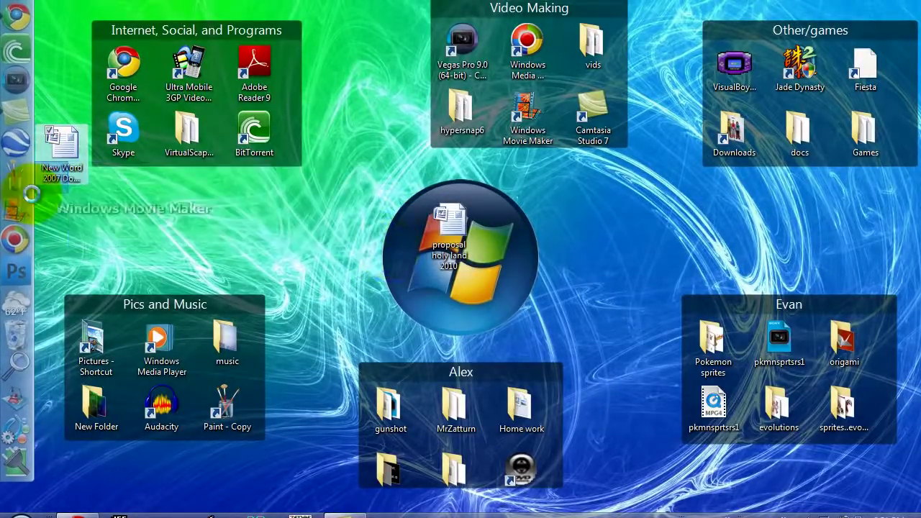
- Group both Word documents, cancel the new fence, and move them back to the left edge
left_click_drag(62, 155, 394, 232)
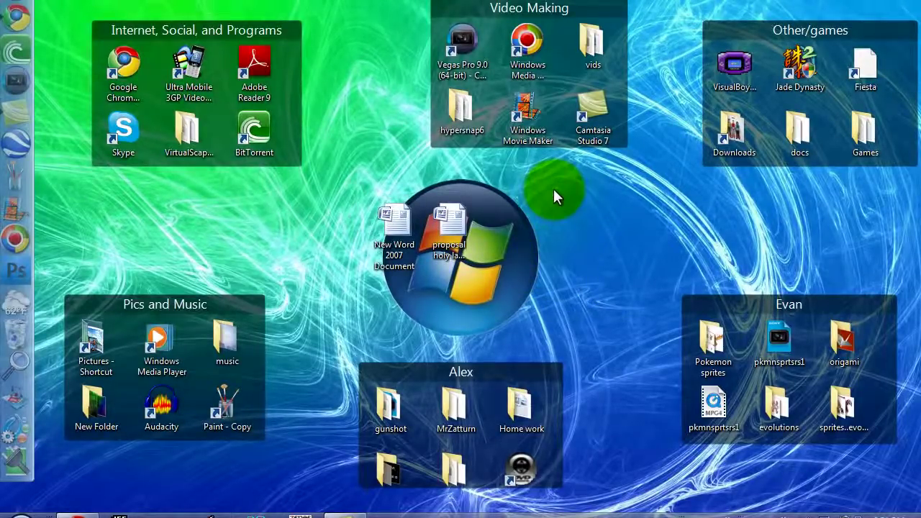
left_click_drag(554, 188, 332, 266)
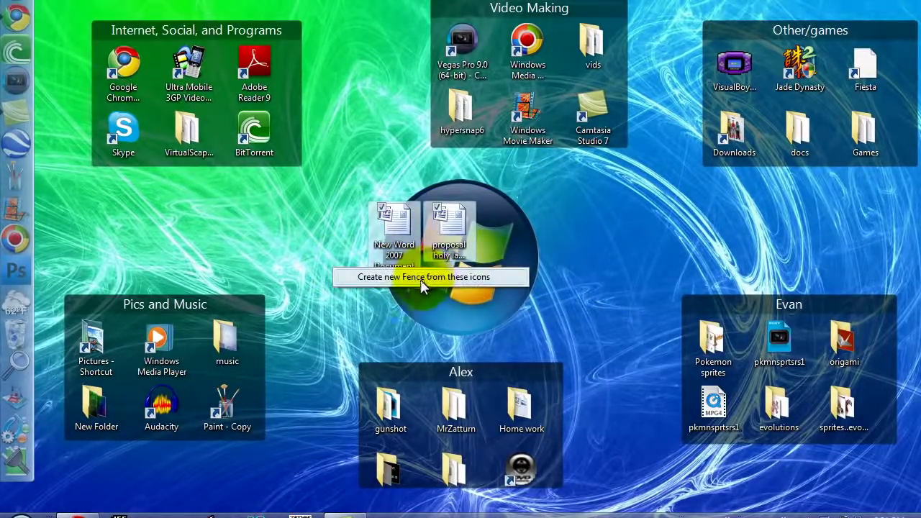
left_click(408, 283)
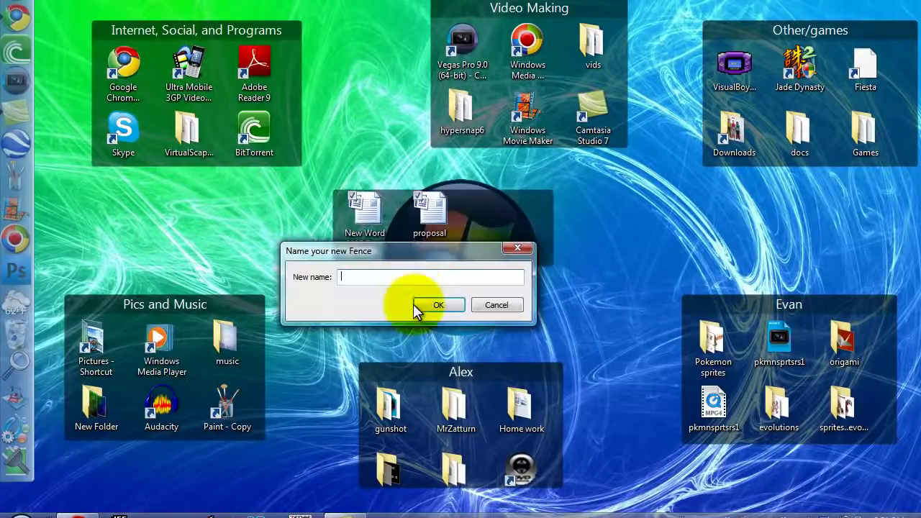
left_click(492, 302)
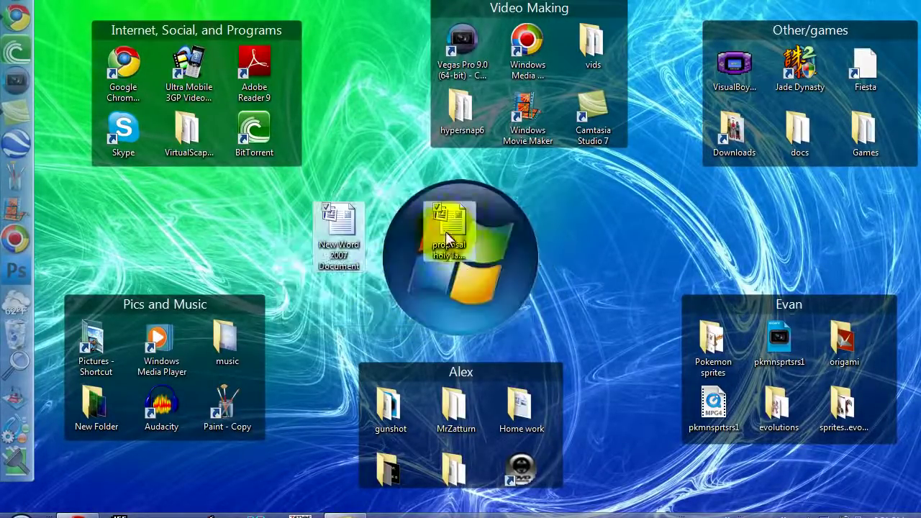
mouse_move(461, 229)
left_mouse_down()
mouse_move(192, 210)
mouse_move(62, 164)
left_mouse_up()
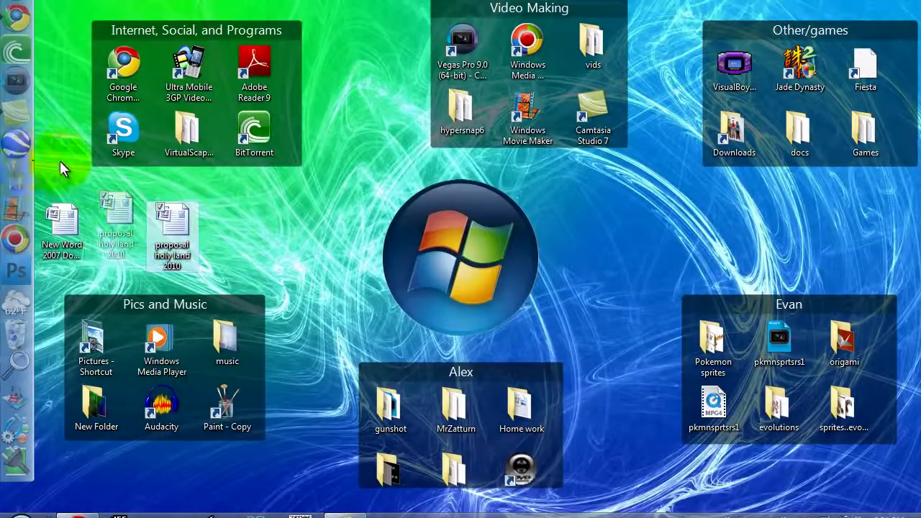
double_click(437, 212)
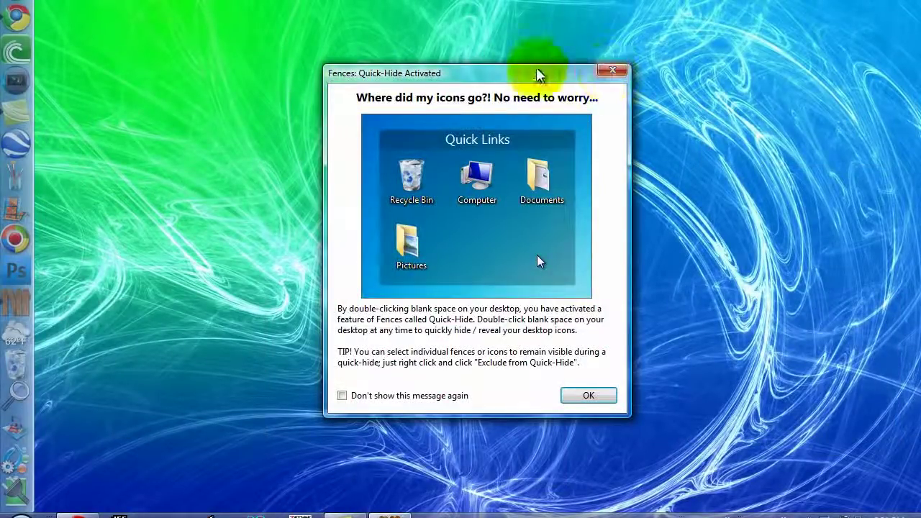
left_click_drag(494, 74, 496, 43)
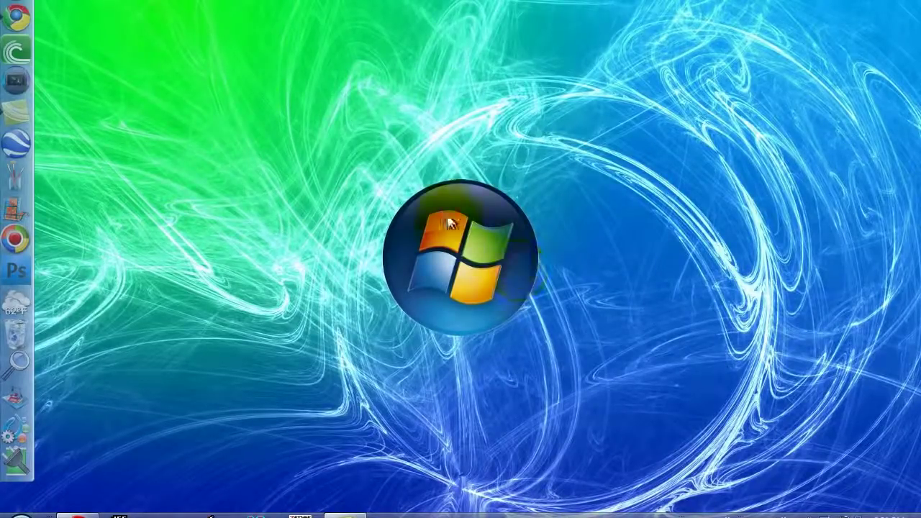
left_click(296, 401)
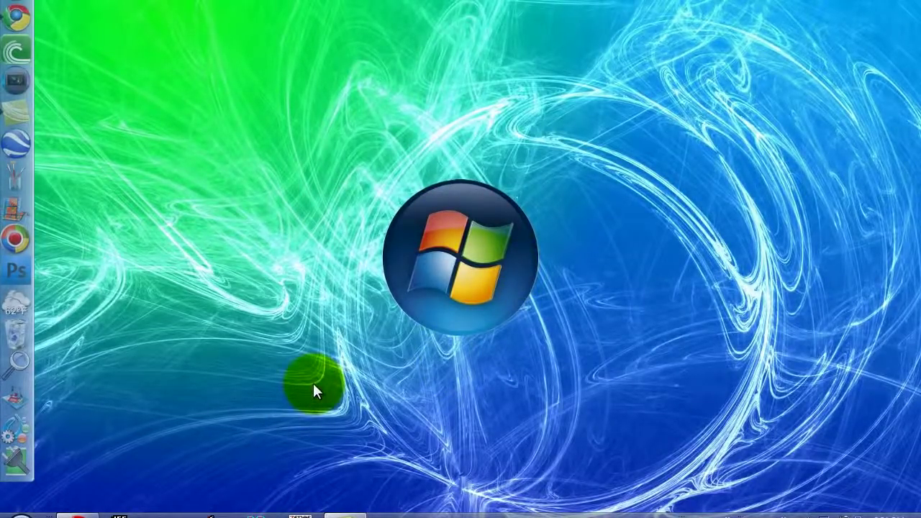
double_click(577, 280)
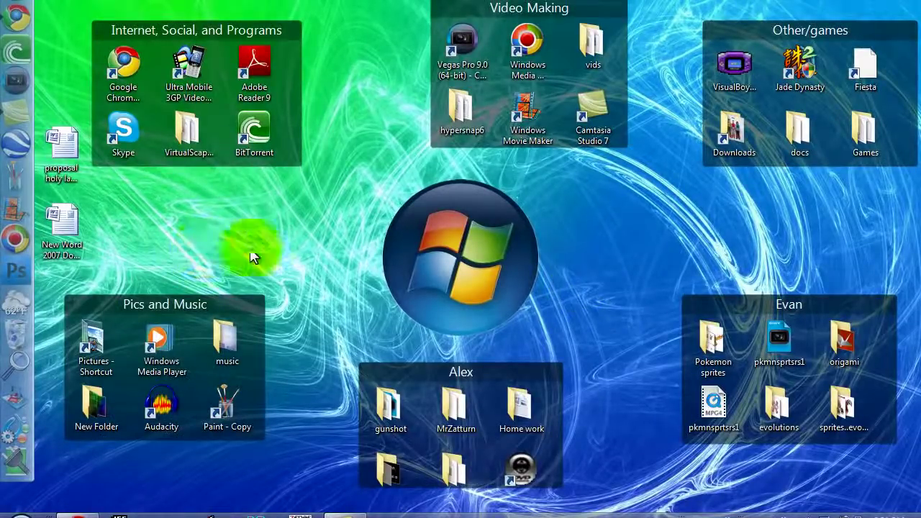
left_click_drag(295, 186, 503, 288)
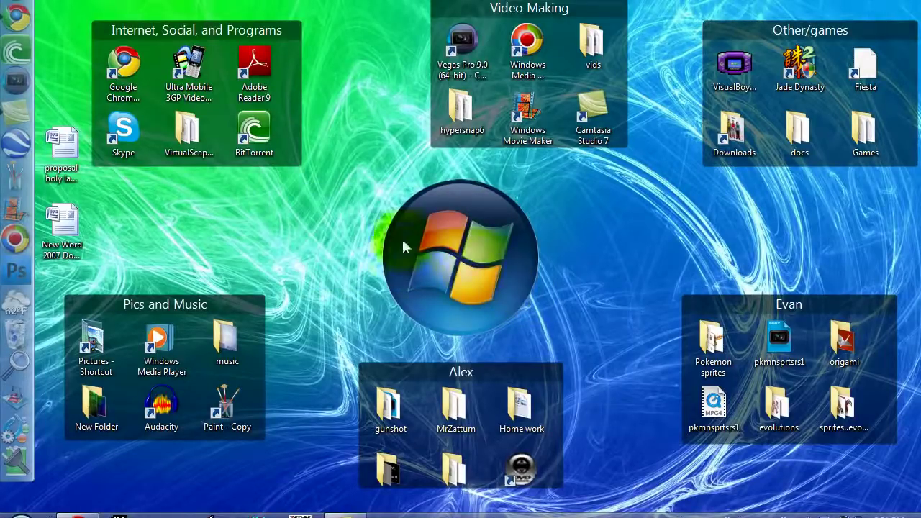
left_click_drag(364, 182, 555, 354)
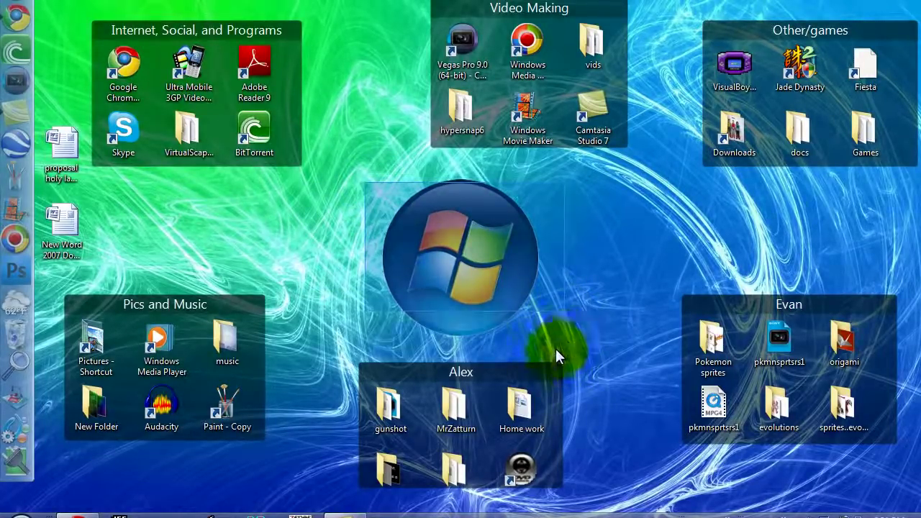
mouse_move(556, 347)
left_mouse_down()
mouse_move(568, 335)
mouse_move(373, 164)
mouse_move(370, 171)
left_mouse_up()
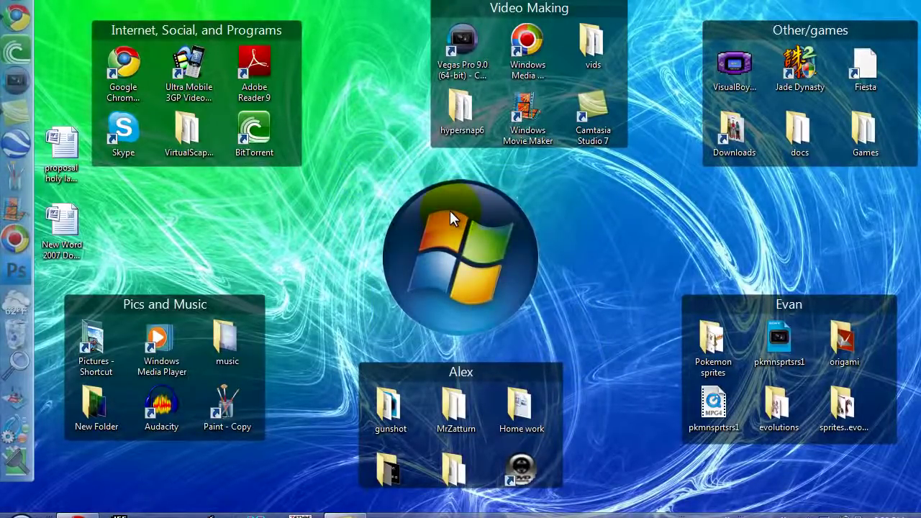